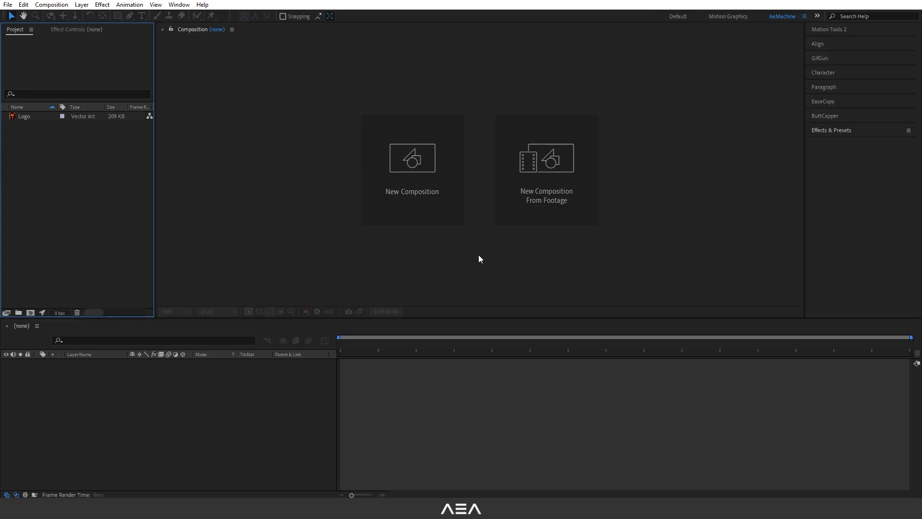
- Create a 1920 x 1080 composition named Base Animation at 24 fps with a 10-second duration
left_click(431, 197)
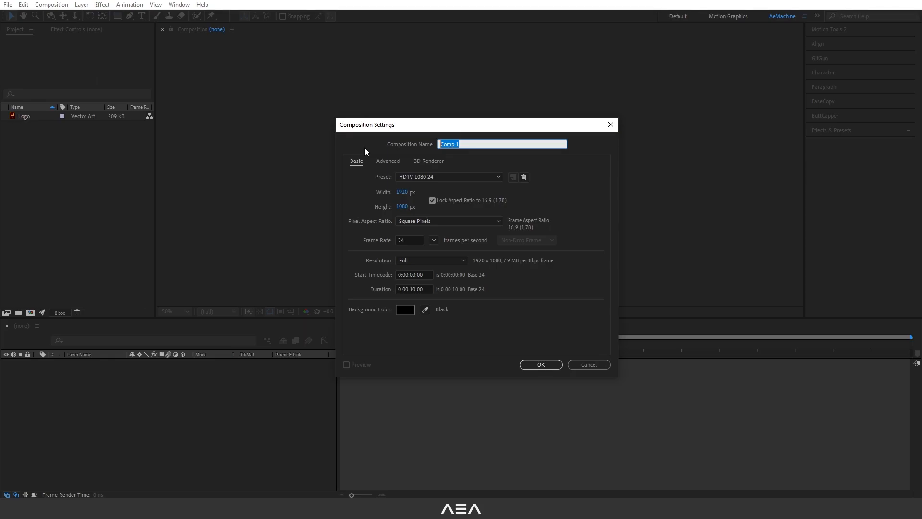
type("Base Animation")
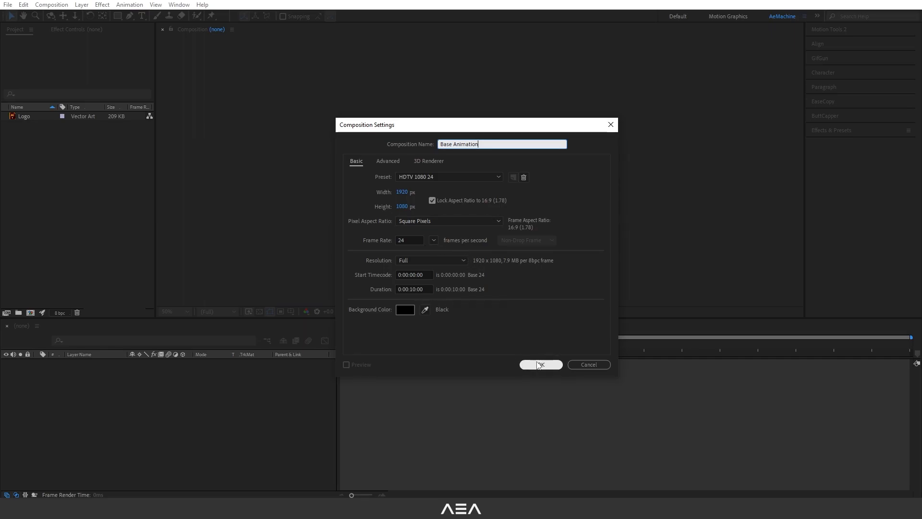
left_click(539, 365)
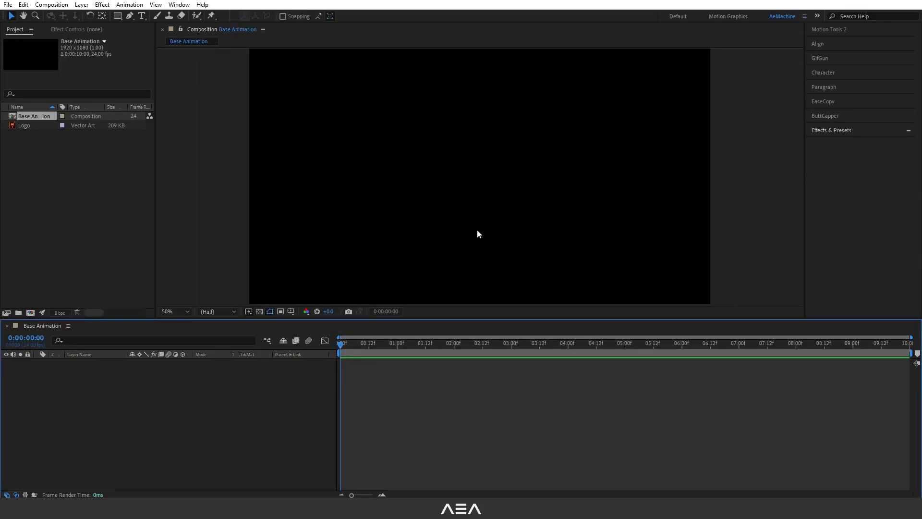
- Create an empty shape layer and add an Ellipse path and a Stroke to its contents
right_click(128, 388)
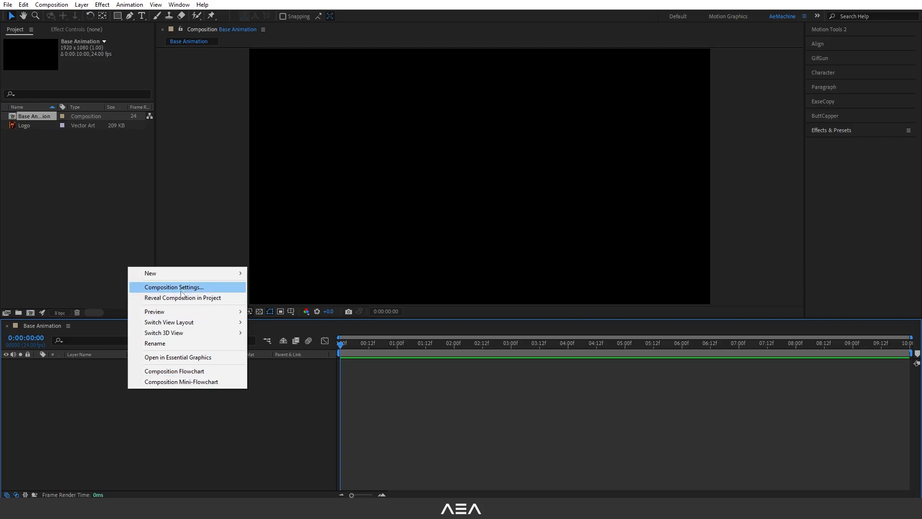
mouse_move(185, 274)
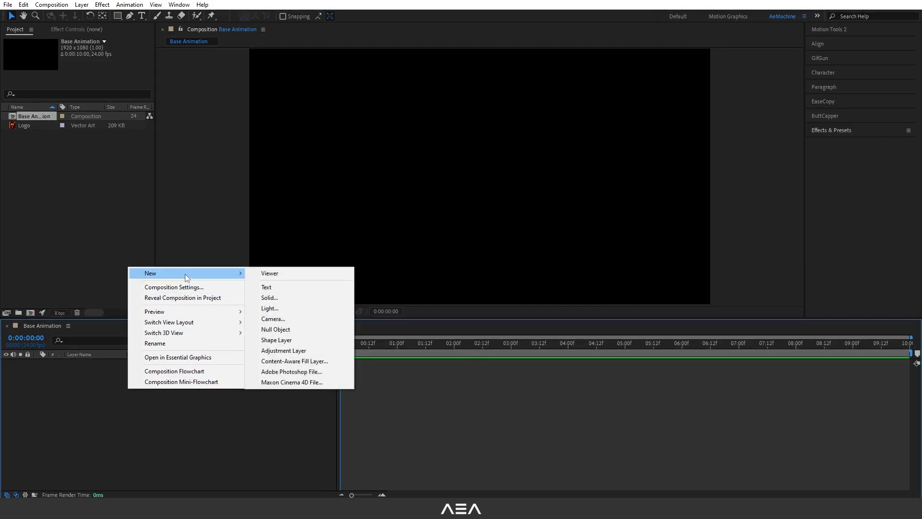
left_click(295, 341)
key("q")
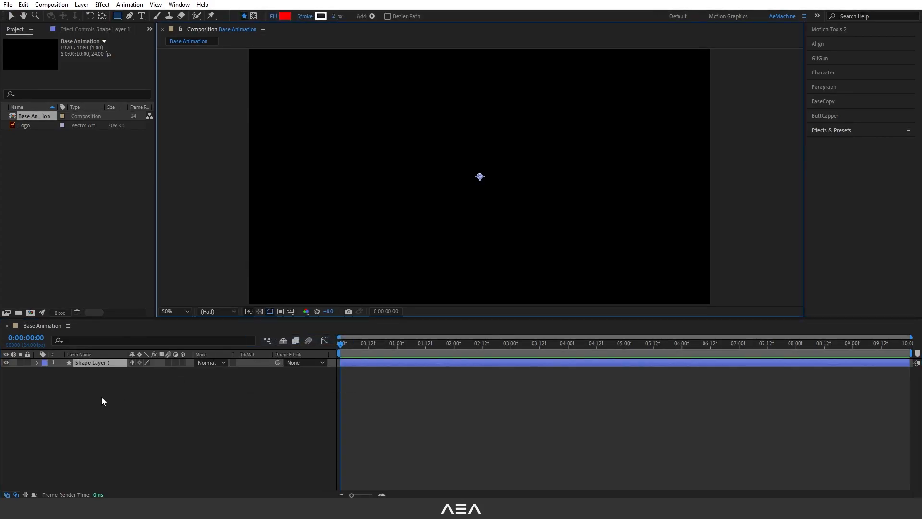
left_click(36, 363)
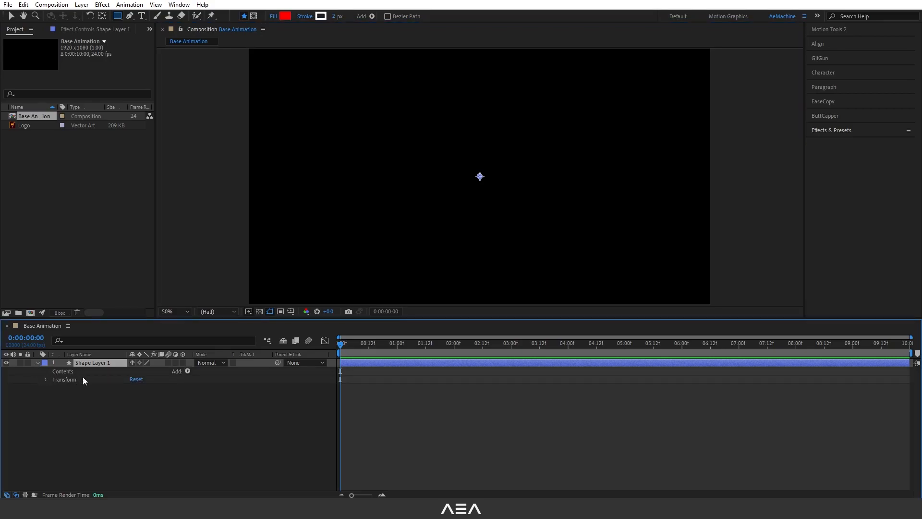
left_click(187, 370)
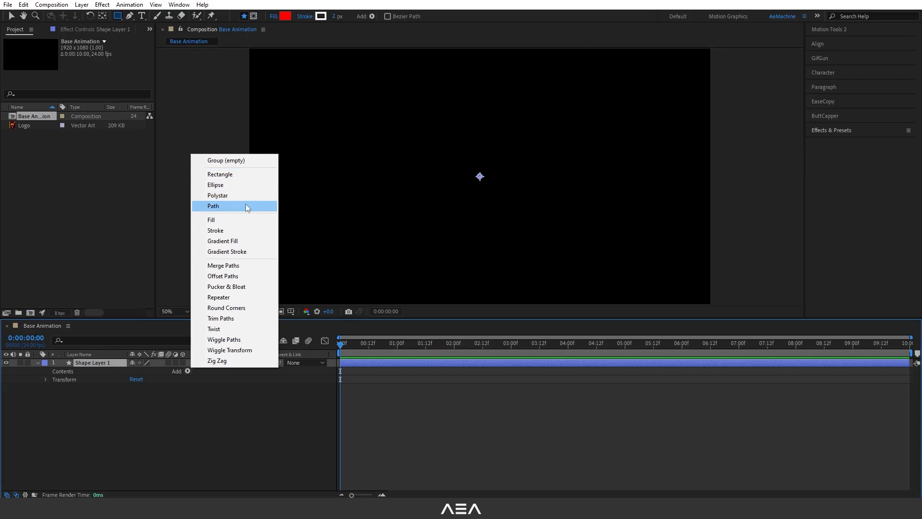
left_click(246, 185)
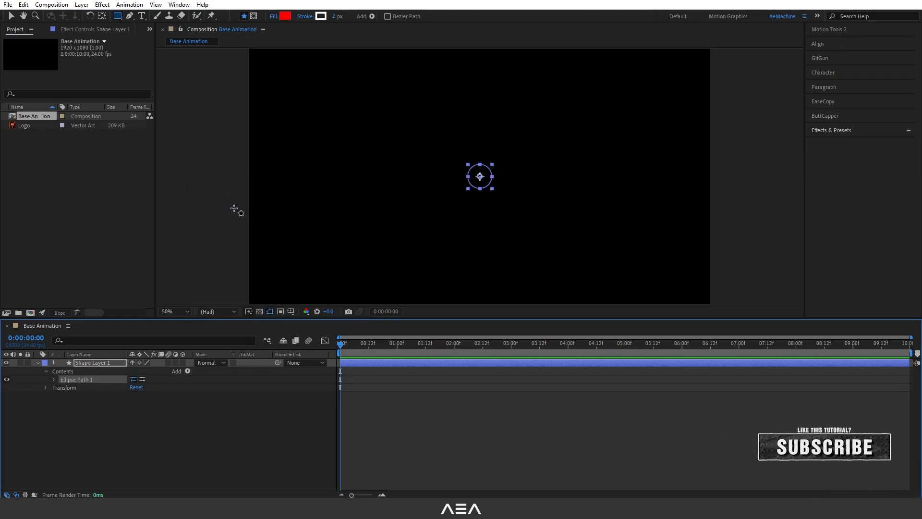
left_click(188, 371)
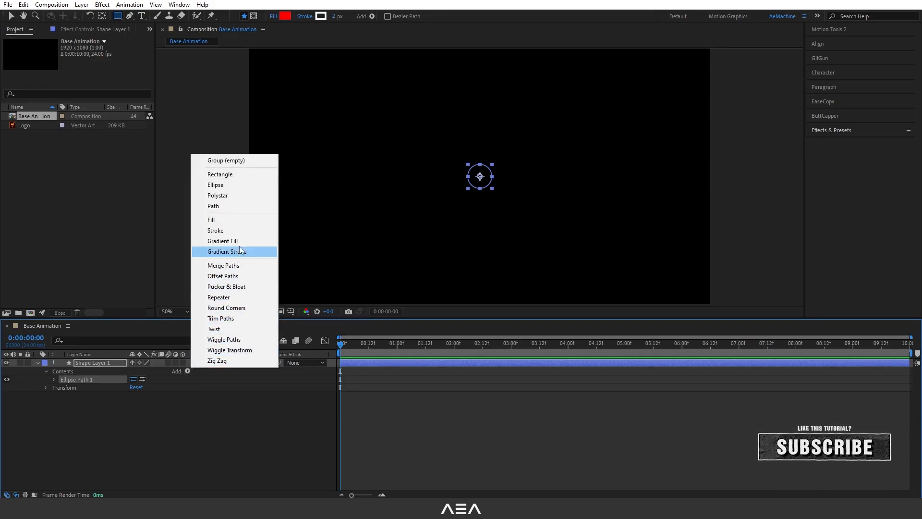
left_click(226, 231)
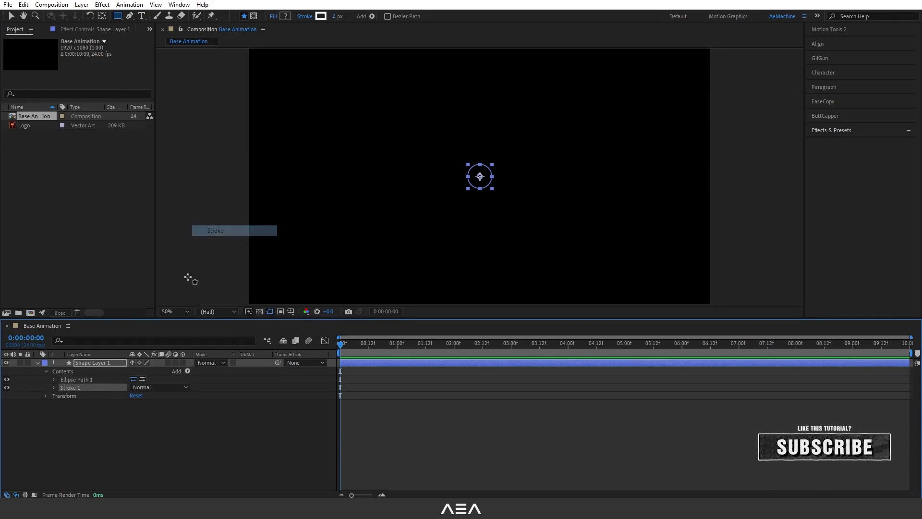
- Keyframe the ellipse's Size and the Stroke Width at the start of the composition, both with value 0
left_click(53, 379)
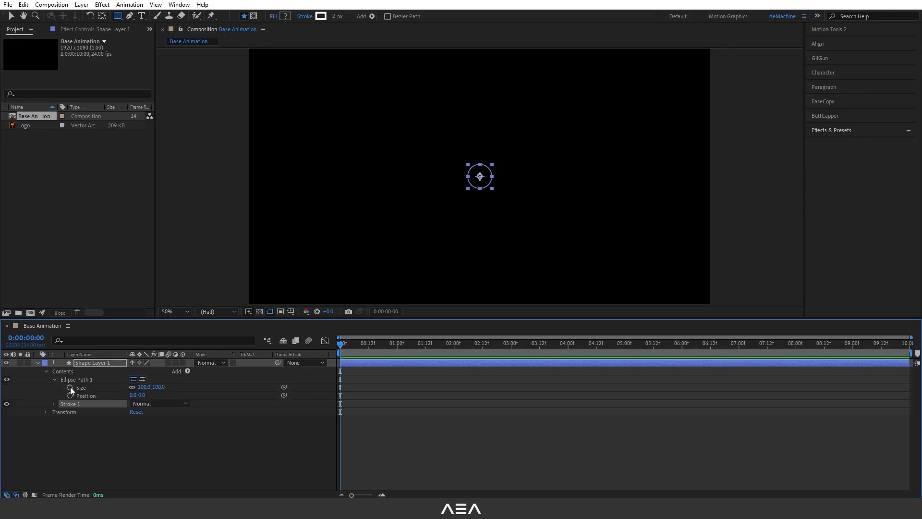
left_click(70, 387)
left_click(54, 404)
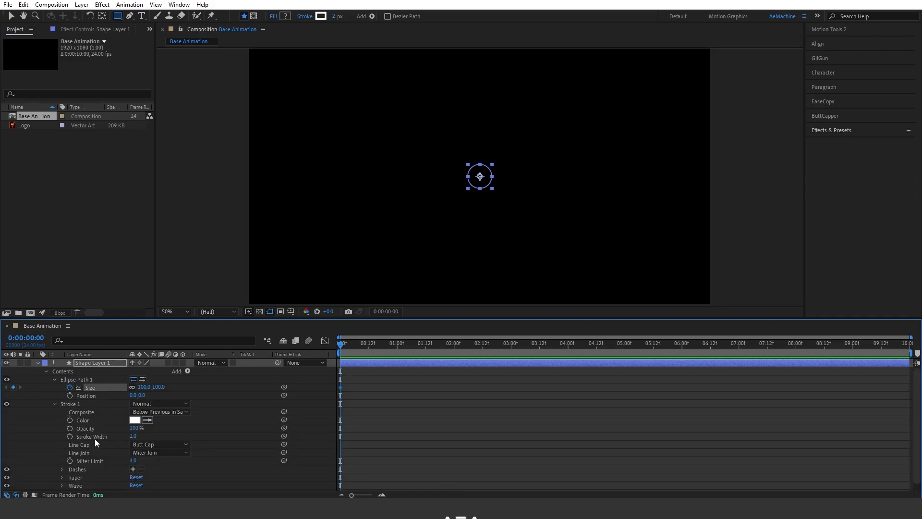
left_click(70, 436)
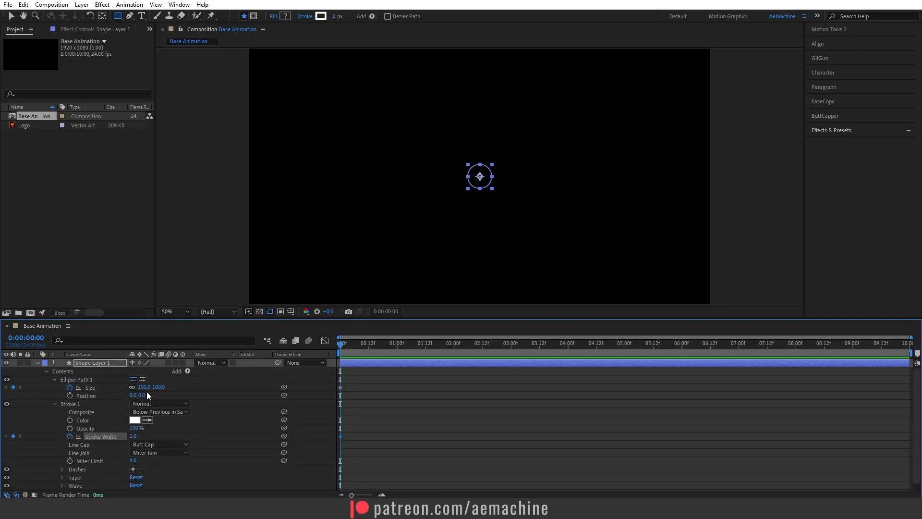
left_click(158, 386)
type("0")
key("Return")
left_click(144, 432)
type("0")
key("Return")
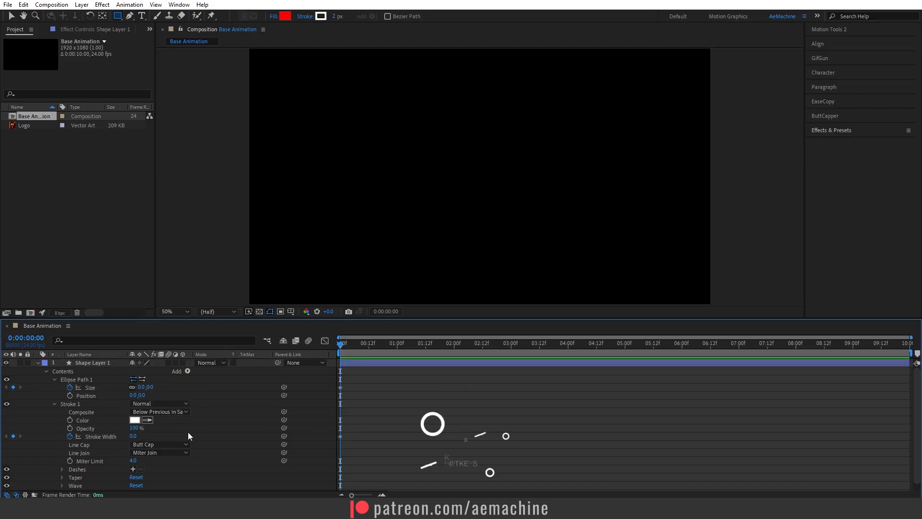
- Show only the keyframed properties and, at 0:00:01:00, set Size to 6000 and Stroke Width to 1800
left_click(102, 364)
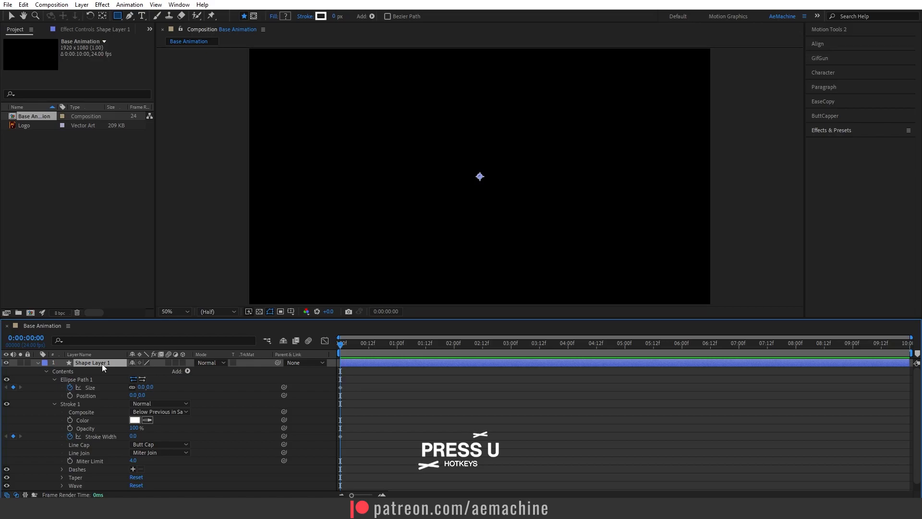
key("u")
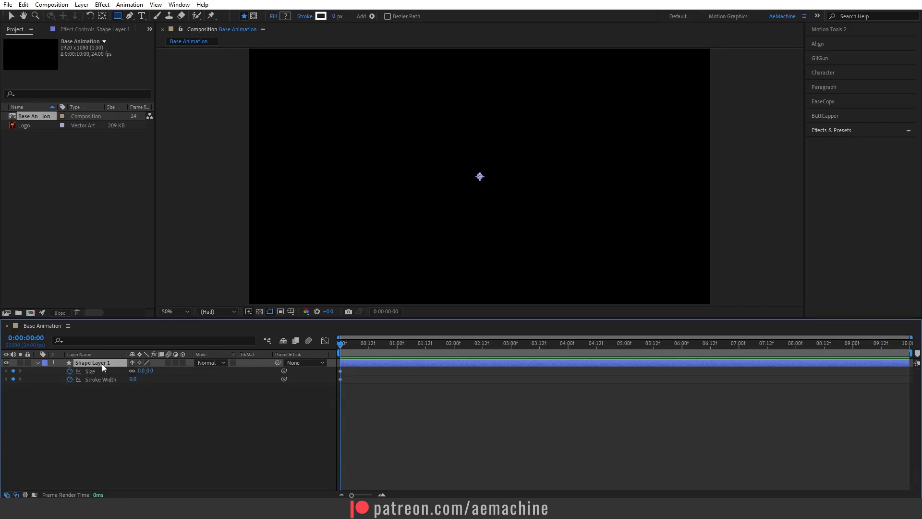
left_click_drag(342, 349, 397, 351)
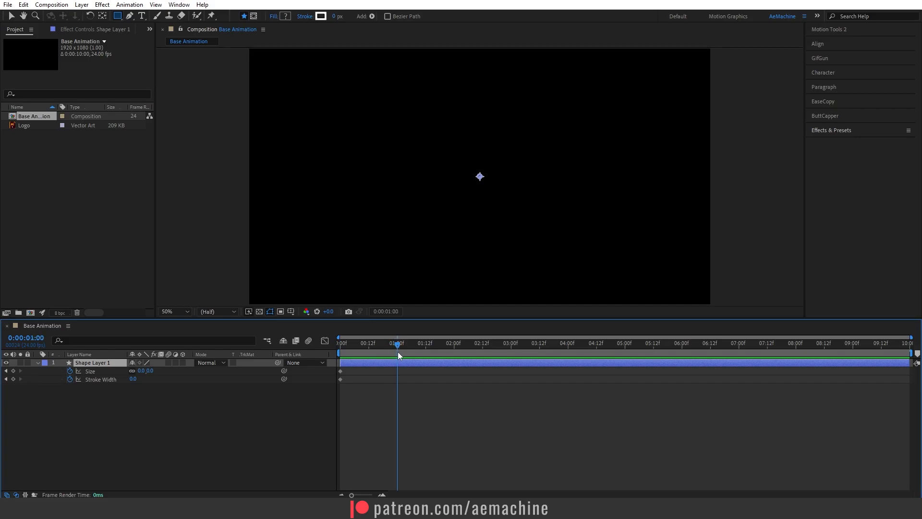
left_click(149, 371)
type("6000")
left_click(154, 394)
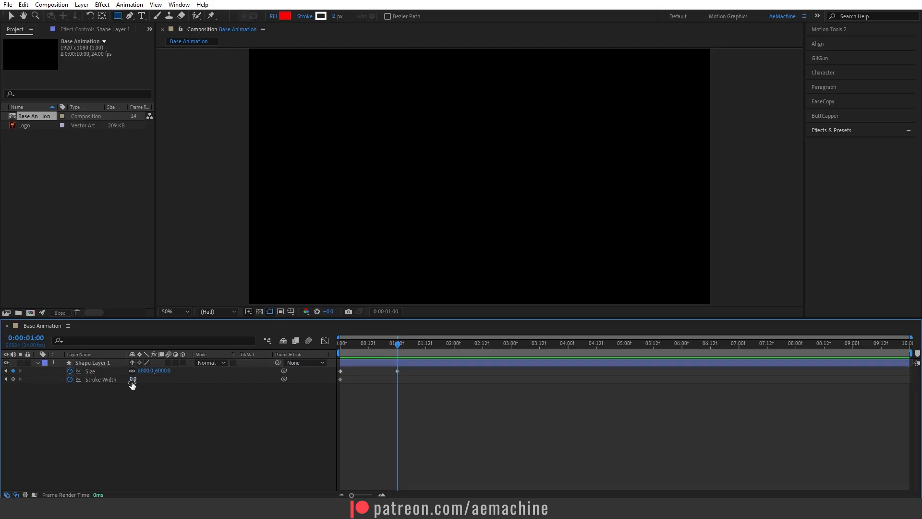
left_click(132, 380)
type("180")
- Set the Stroke Width to 0 at 0:00:01:12 and preview the ring animation from the start
left_click_drag(393, 344, 423, 353)
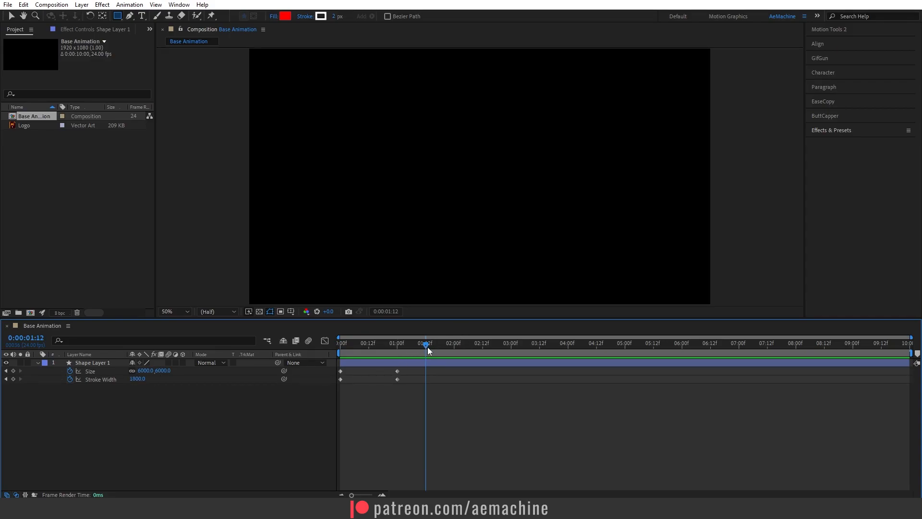
left_click(137, 379)
type("0")
key("Return")
key("Home")
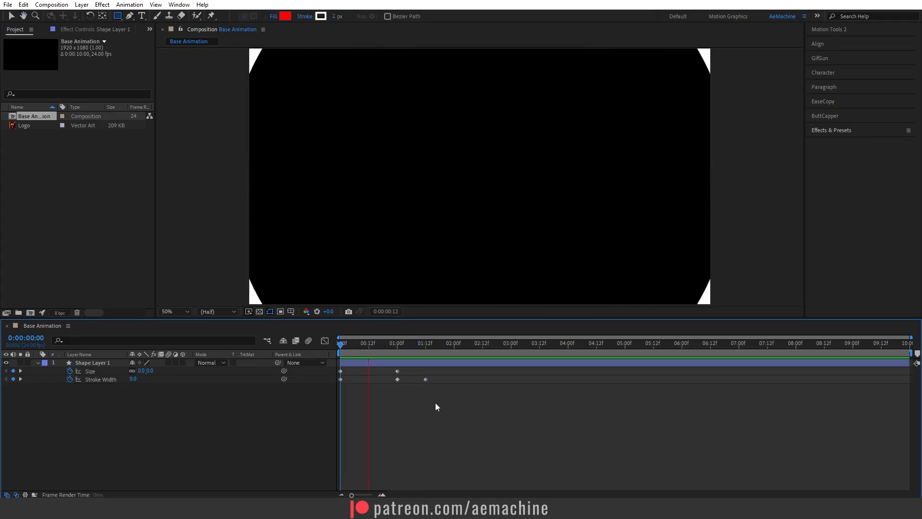
key("space")
- Apply Easy Ease to all Size and Stroke Width keyframes and scrub back to frame 5 to check the ring
left_click_drag(469, 398, 333, 372)
key("F9")
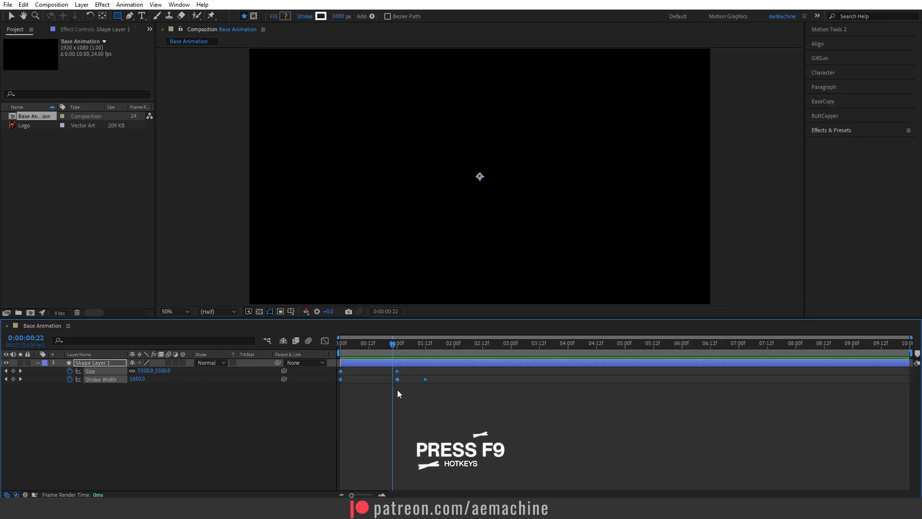
left_click(386, 346)
left_click_drag(386, 346, 352, 346)
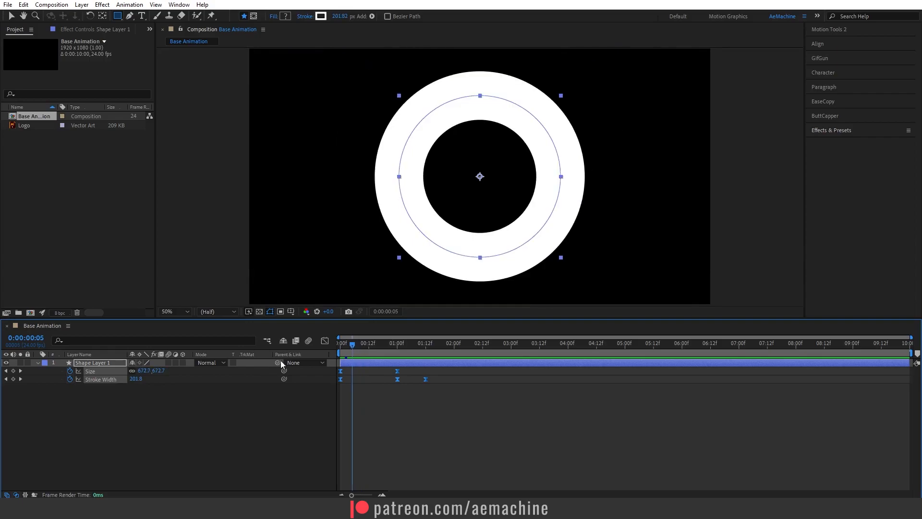
- In the Stroke Width value graph, lengthen the incoming handle of the one-second keyframe and the outgoing handle of the first keyframe
left_click(325, 340)
left_click(139, 399)
left_click(99, 379)
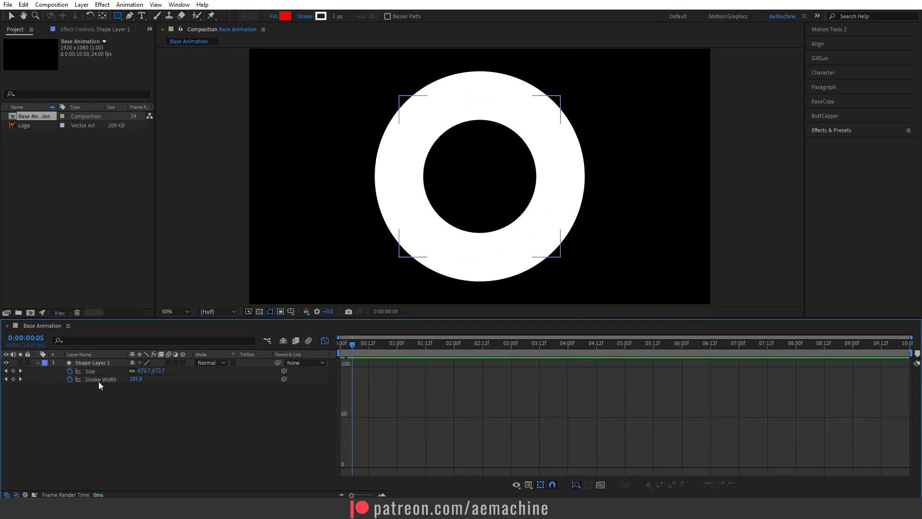
right_click(428, 389)
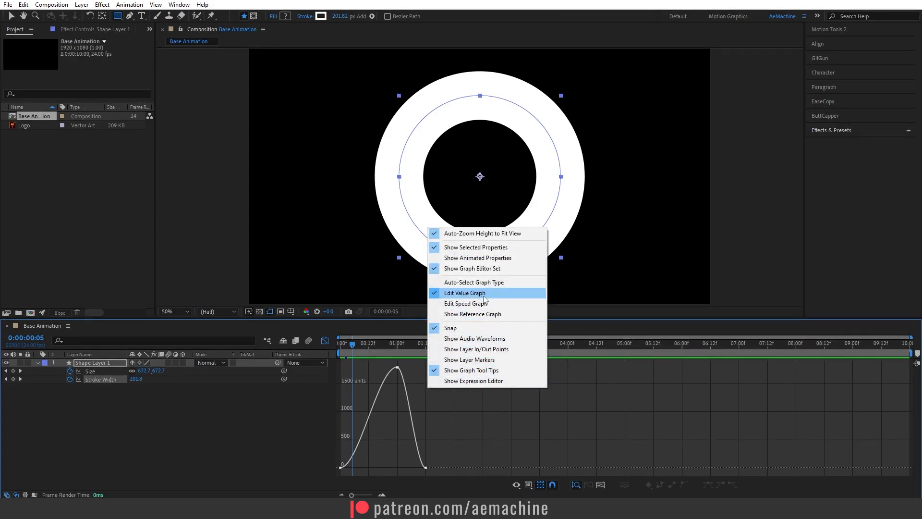
left_click(423, 381)
left_click_drag(450, 387, 368, 367)
left_click(359, 467)
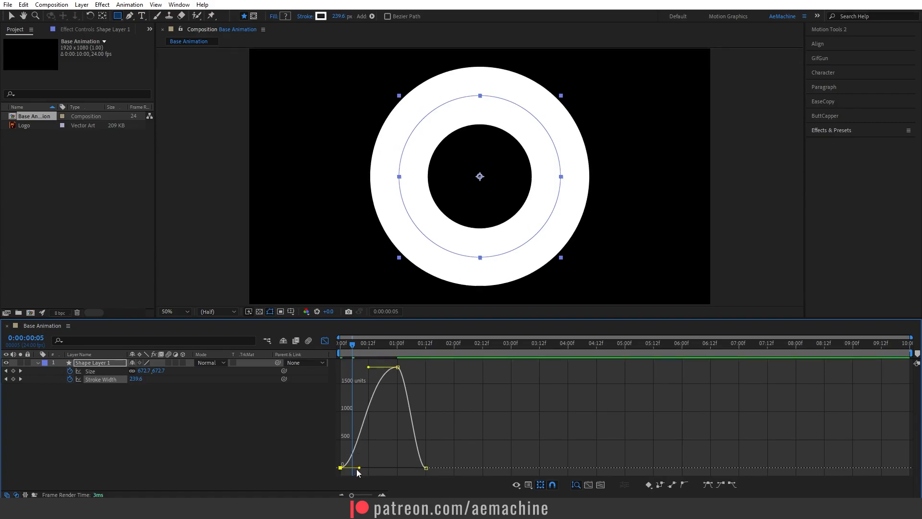
left_click_drag(358, 467, 372, 467)
- Lengthen both ease handles on the Size value graph and preview the animation from the start
left_click(106, 372)
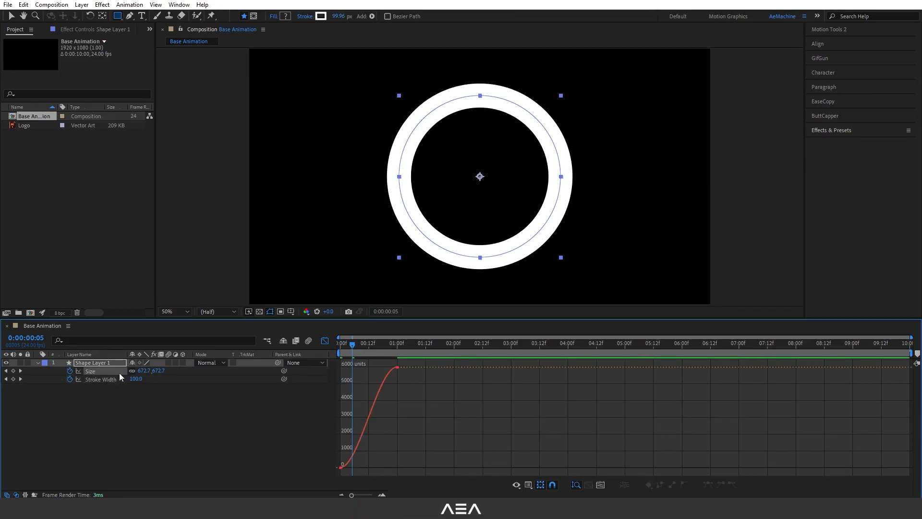
left_click(390, 371)
left_click_drag(379, 368, 370, 367)
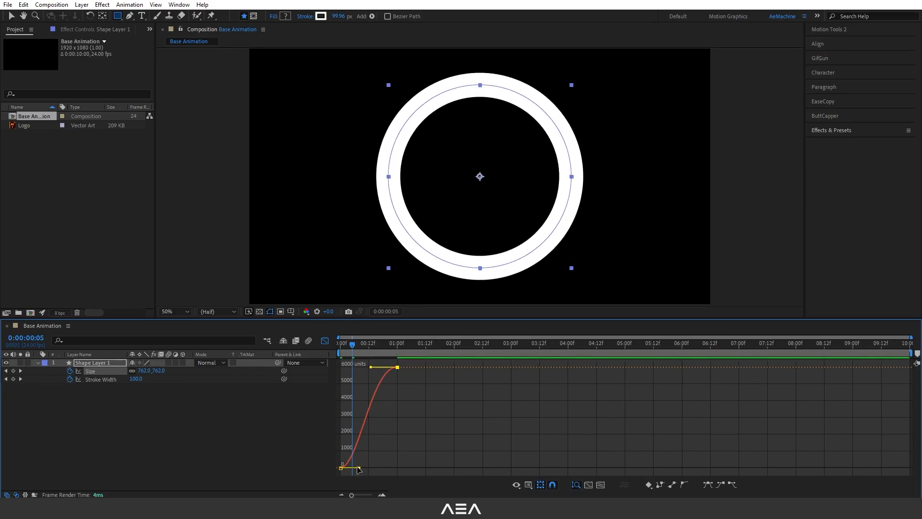
left_click_drag(360, 469, 367, 469)
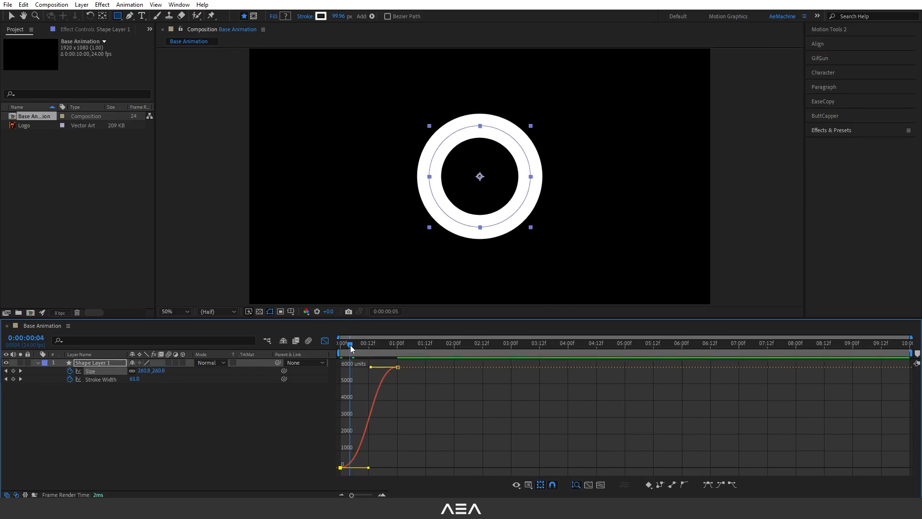
left_click_drag(350, 345, 340, 347)
key("space")
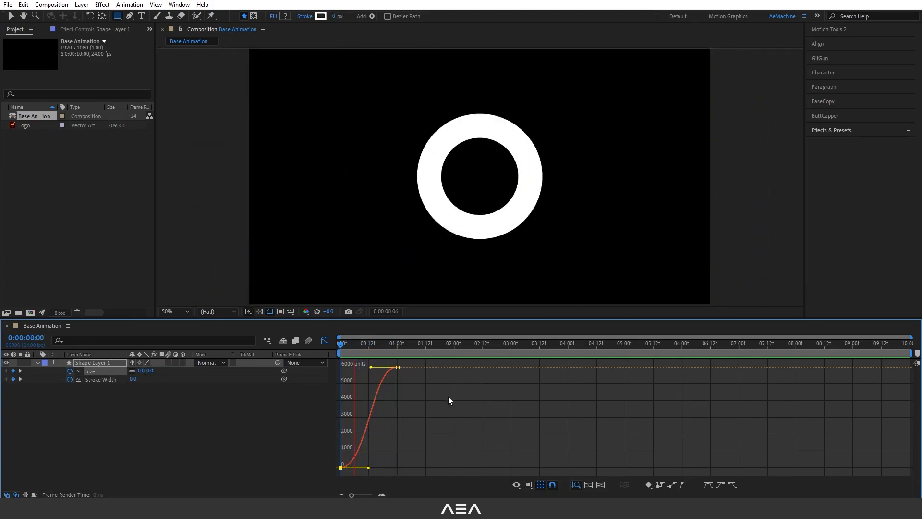
left_click_drag(394, 352, 356, 349)
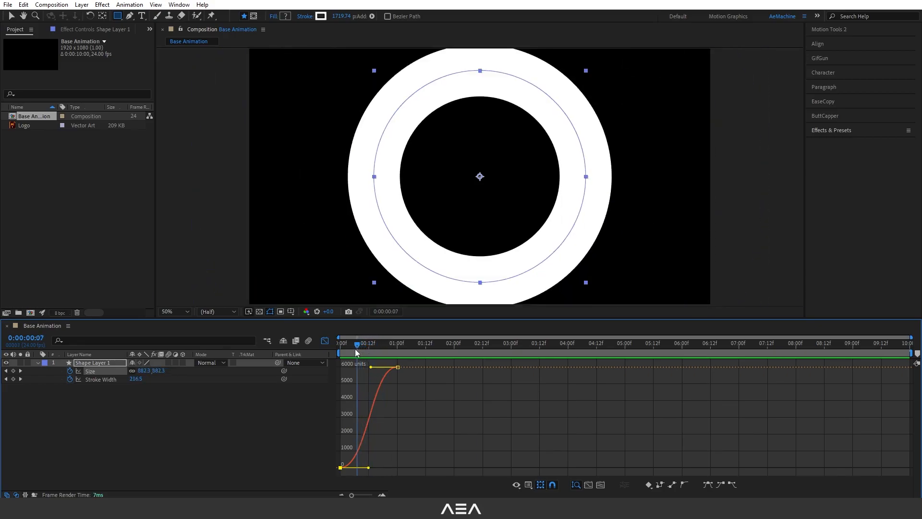
- Close the graph editor, rename the shape layer Stroke 1 and duplicate it
left_click(324, 342)
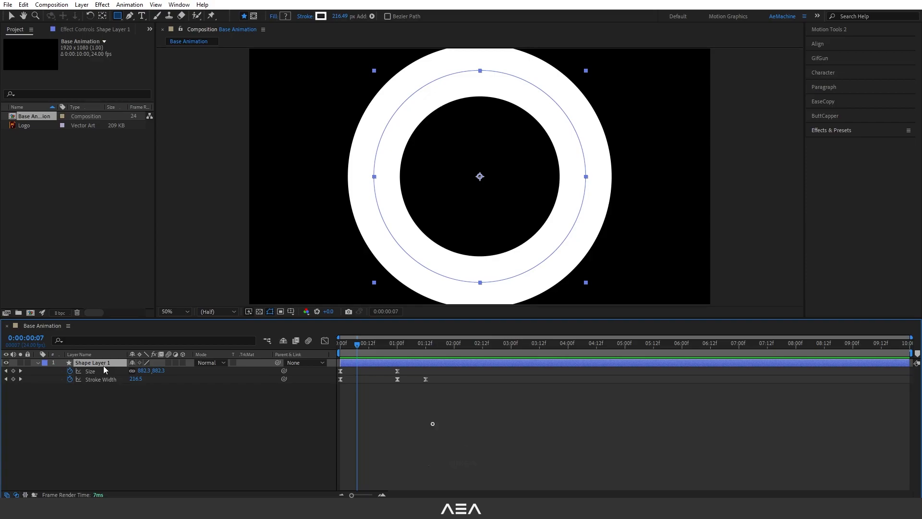
key("Return")
type("S")
left_click(93, 391)
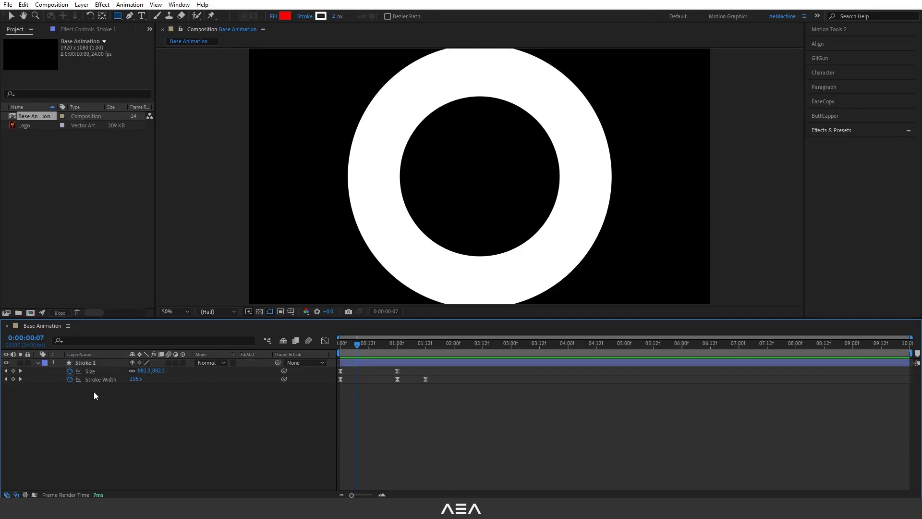
left_click(96, 365)
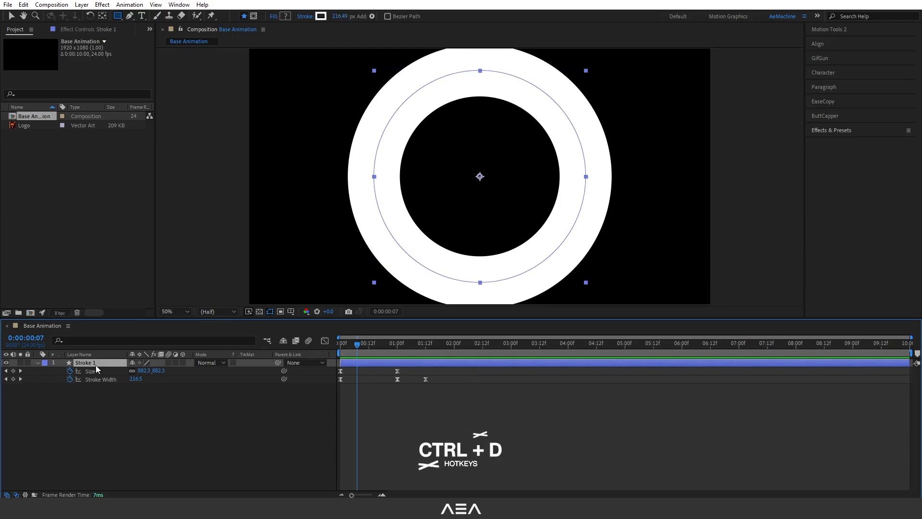
key("ctrl+d")
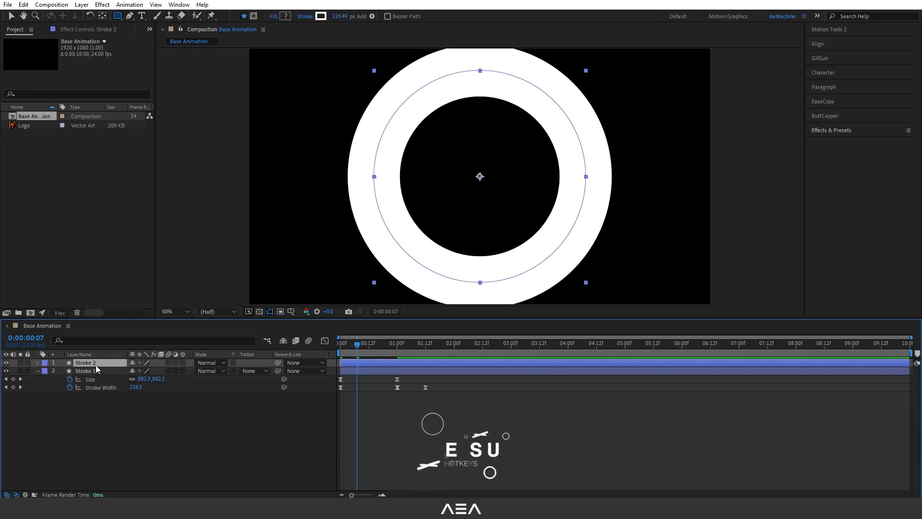
- At the one-second keyframes of Stroke 2, set Size to 3000 and Stroke Width to 800, and scrub through the rings
key("u")
left_click_drag(356, 344, 402, 348)
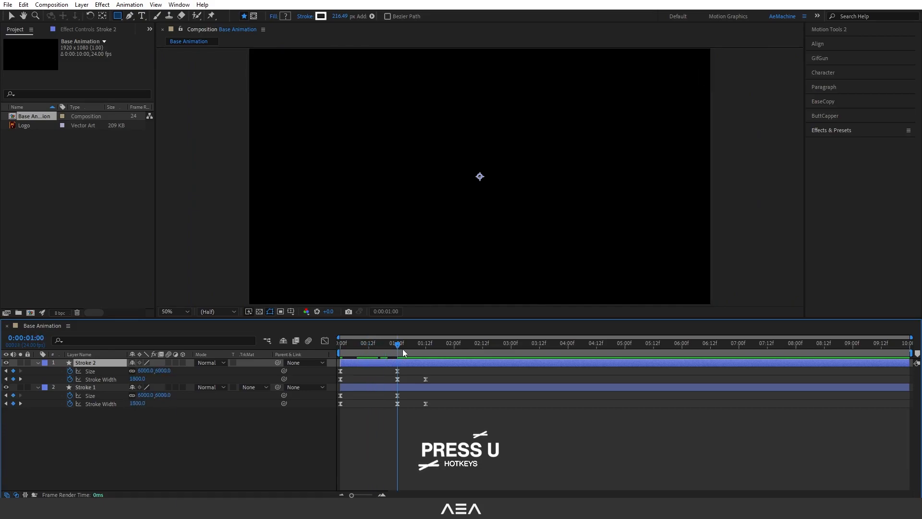
left_click(163, 370)
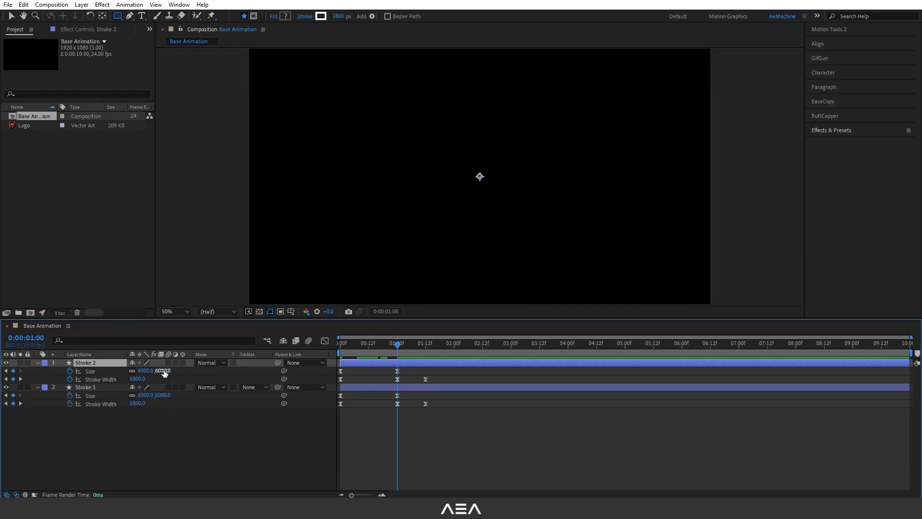
left_click(164, 372)
type("300")
key("Tab")
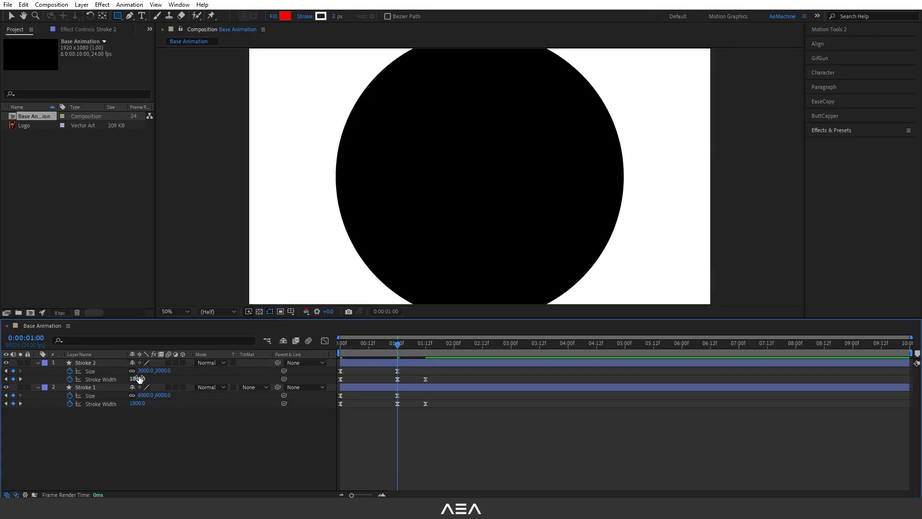
type("800")
key("Return")
mouse_move(381, 347)
left_mouse_down()
mouse_move(362, 347)
mouse_move(397, 354)
left_mouse_up()
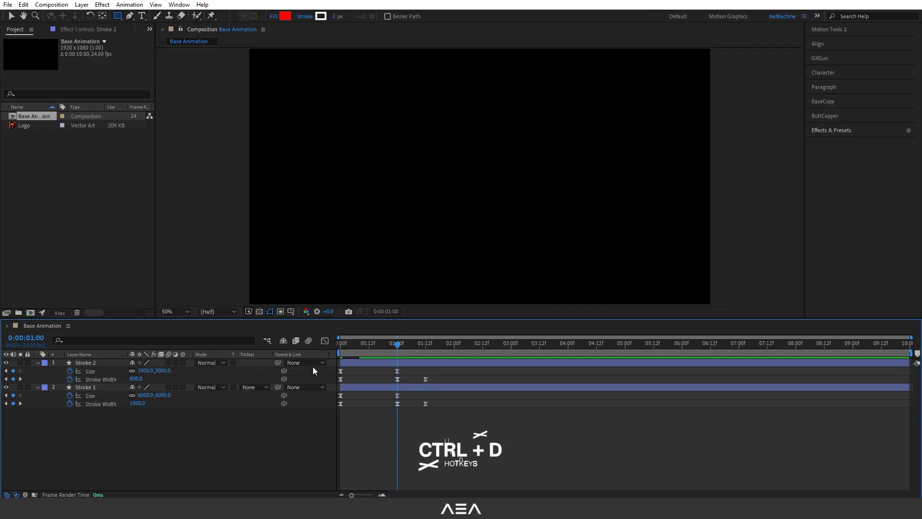
- Duplicate Stroke 2 and set the copy's one-second keyframes to Size 600 and Stroke Width 200
left_click(90, 367)
key("ctrl+d")
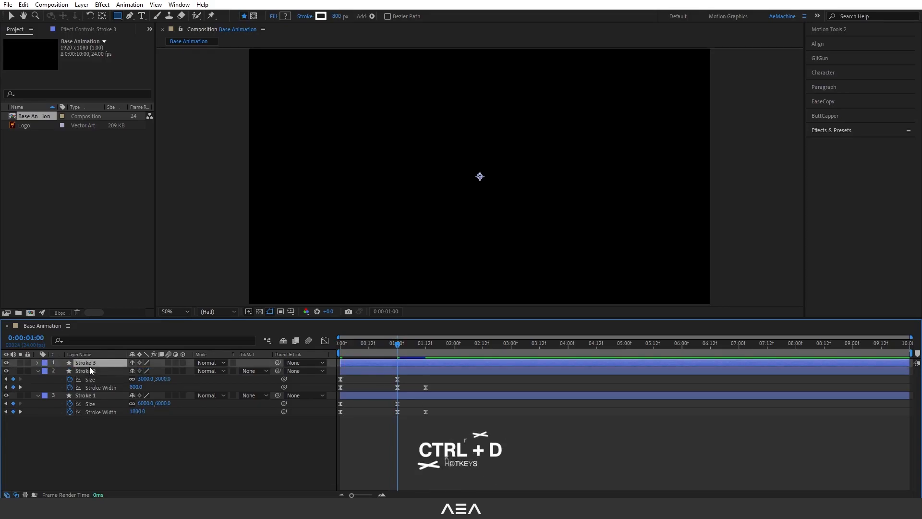
key("u")
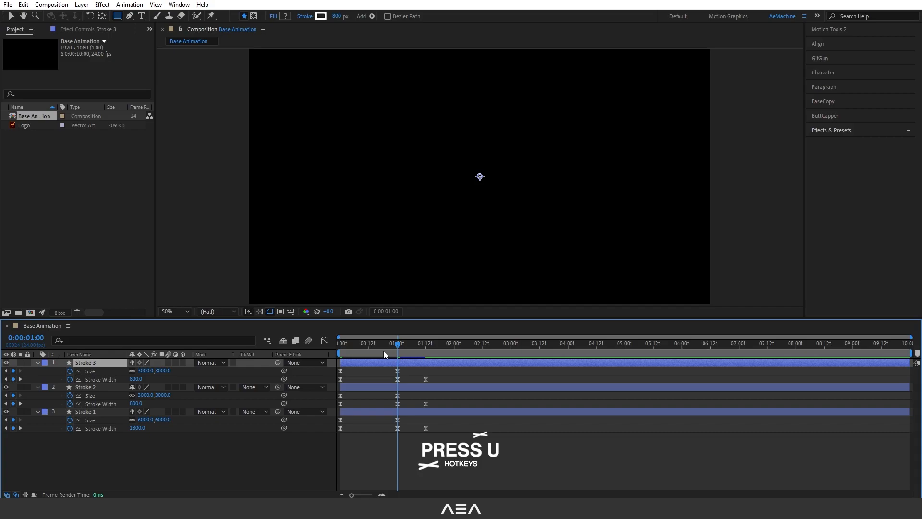
left_click(163, 371)
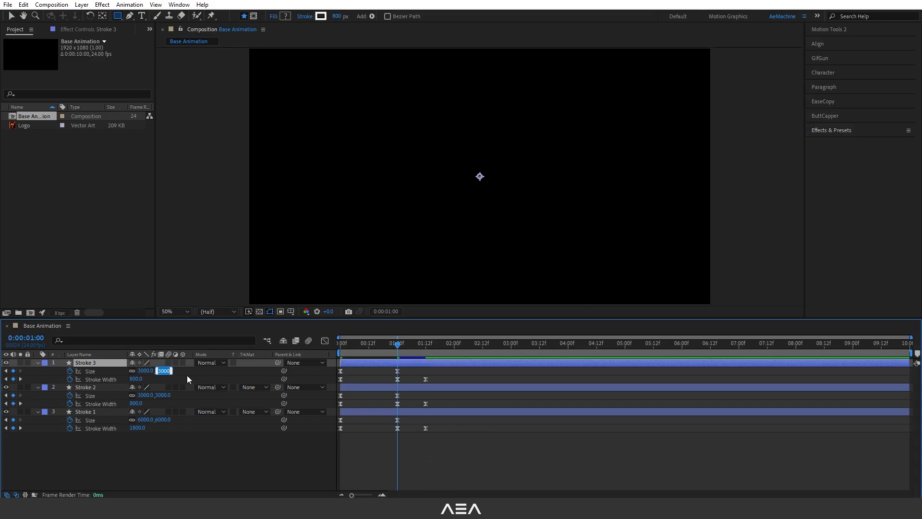
type("600")
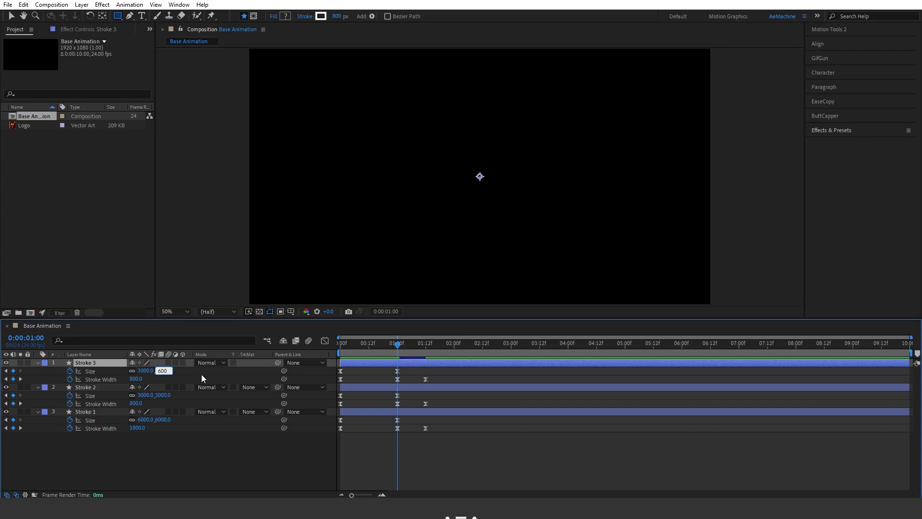
left_click(173, 381)
left_click(136, 379)
type("200")
key("Return")
- Move Stroke 3's last Stroke Width keyframe earlier to about 1:05, preview the animation and scrub to frame 8
mouse_move(396, 349)
left_mouse_down()
mouse_move(421, 347)
mouse_move(341, 358)
mouse_move(397, 362)
left_mouse_up()
left_click(395, 362)
left_click(425, 379)
left_click_drag(427, 382, 409, 382)
mouse_move(398, 349)
left_mouse_down()
mouse_move(417, 348)
mouse_move(385, 355)
left_mouse_up()
key("space")
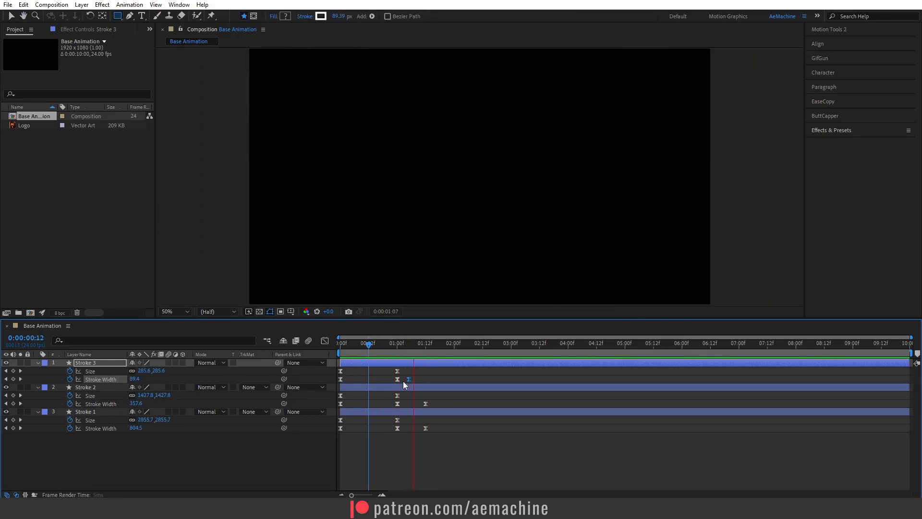
left_click_drag(394, 349, 361, 351)
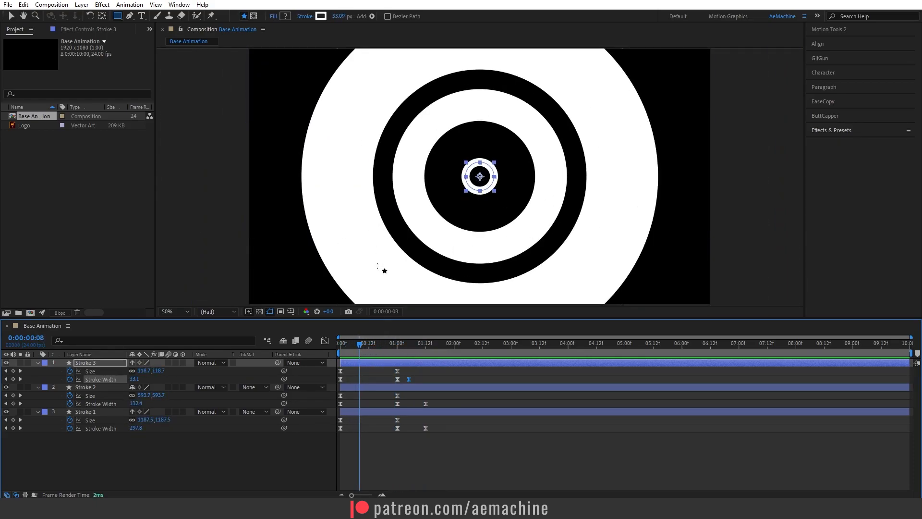
- Add a Pucker & Bloat operator to the contents of the Stroke 1 layer
left_click(93, 411)
left_click(37, 412)
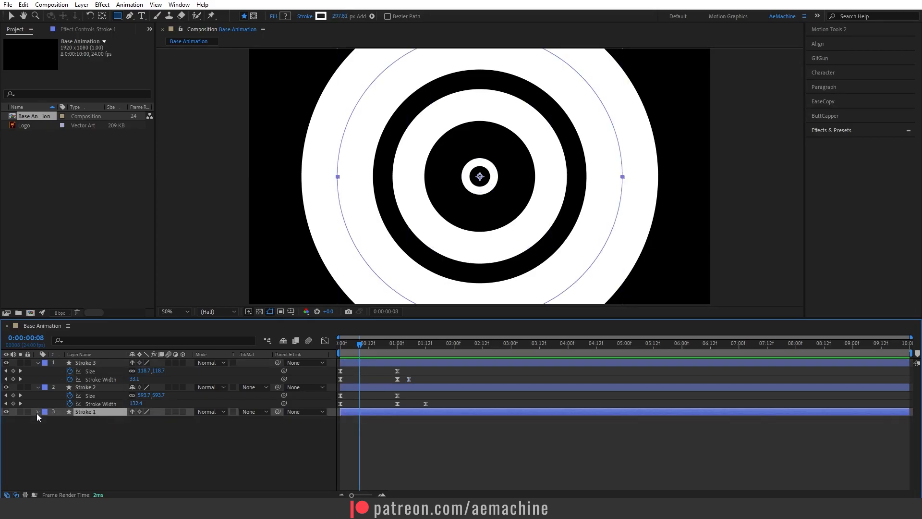
left_click(37, 412, "ctrl")
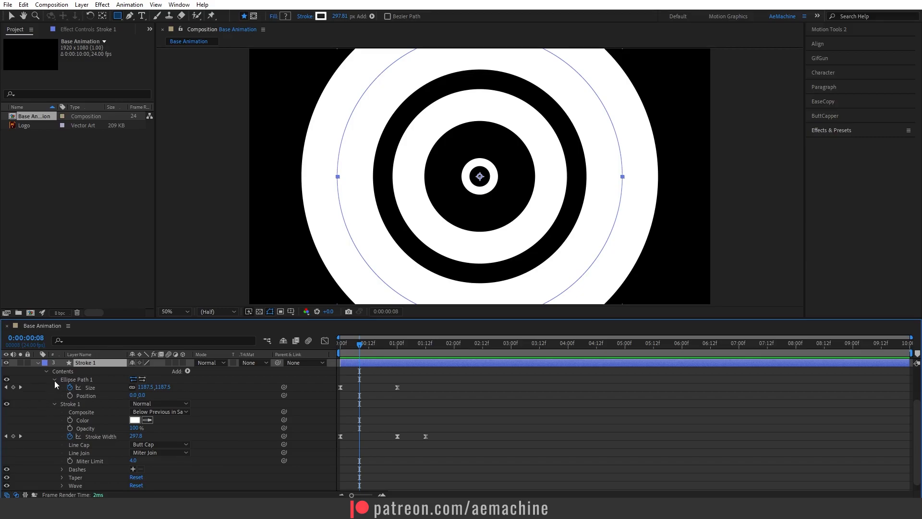
left_click(52, 404)
left_click(53, 428)
left_click(187, 420)
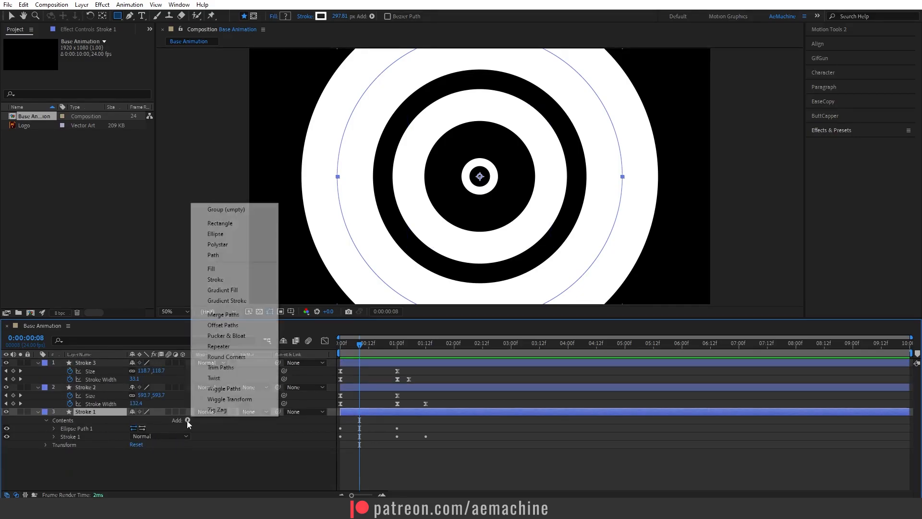
left_click(239, 336)
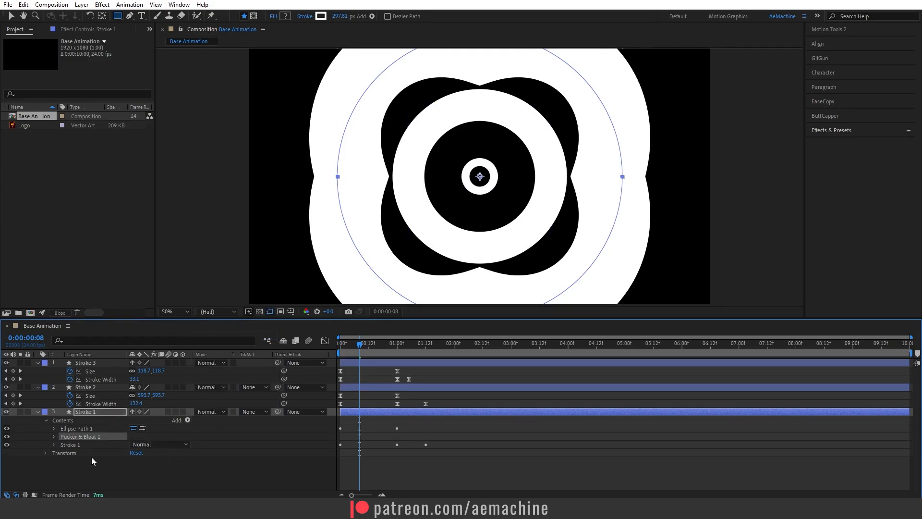
- Lower the Pucker & Bloat Amount to a negative value that shapes the outer ring into a diamond, and collapse Stroke 1
left_click(53, 436)
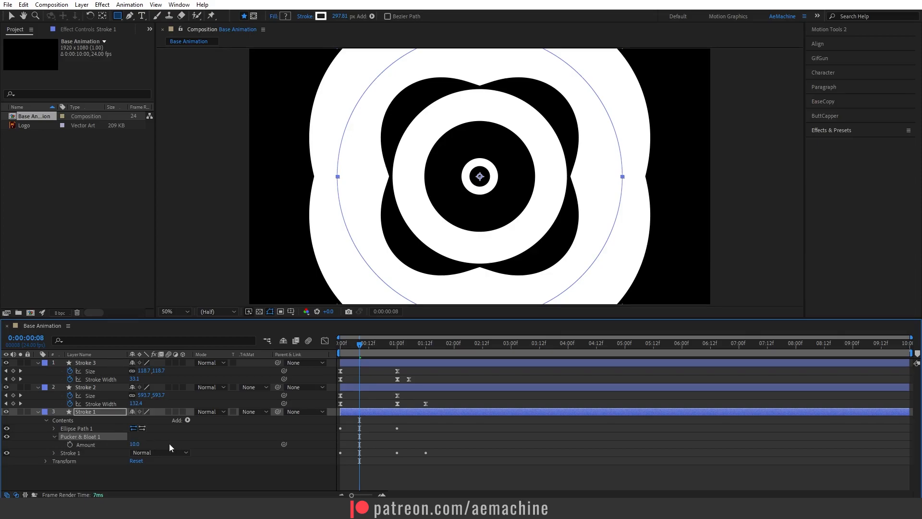
mouse_move(135, 444)
left_mouse_down()
mouse_move(156, 443)
mouse_move(113, 435)
left_mouse_up()
left_click(38, 411)
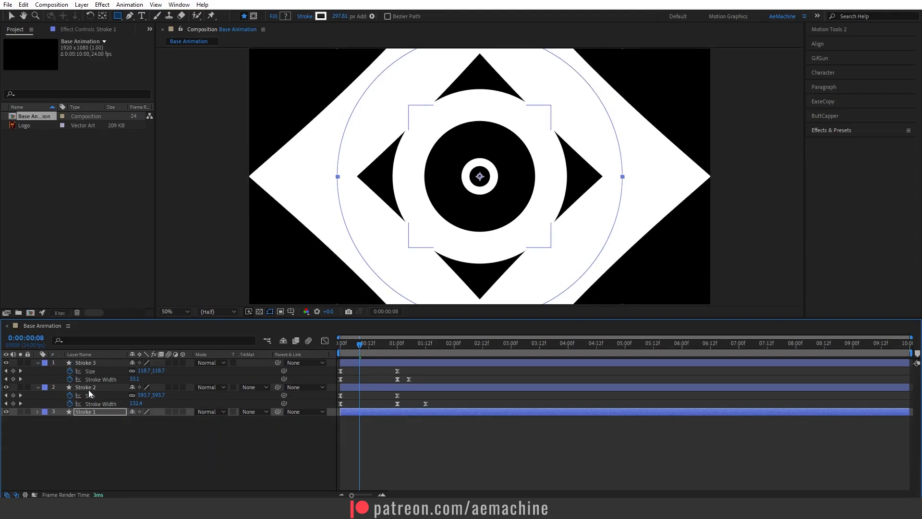
- Add dashes to the stroke of the Stroke 2 layer at frame 10, with a Dash length of 194
left_click(85, 388)
mouse_move(362, 344)
left_mouse_down()
mouse_move(375, 344)
mouse_move(360, 345)
left_mouse_up()
left_click(364, 349)
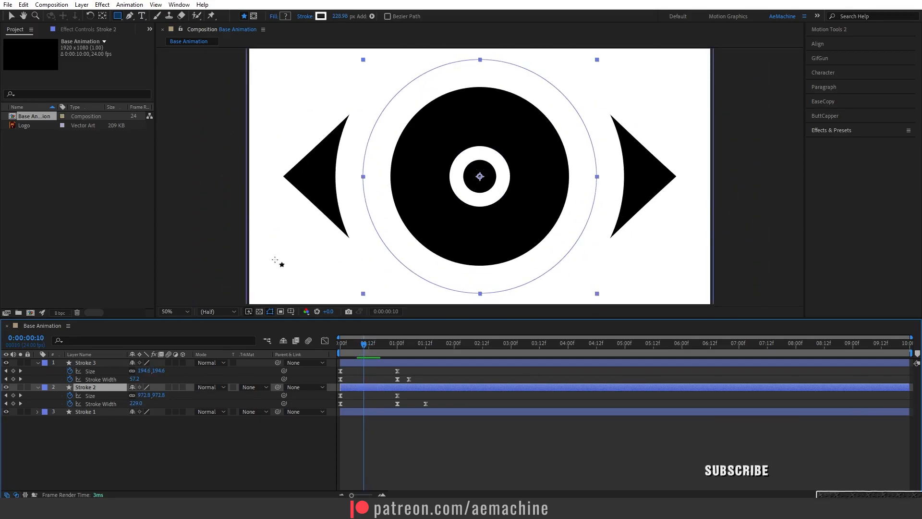
double_click(38, 387)
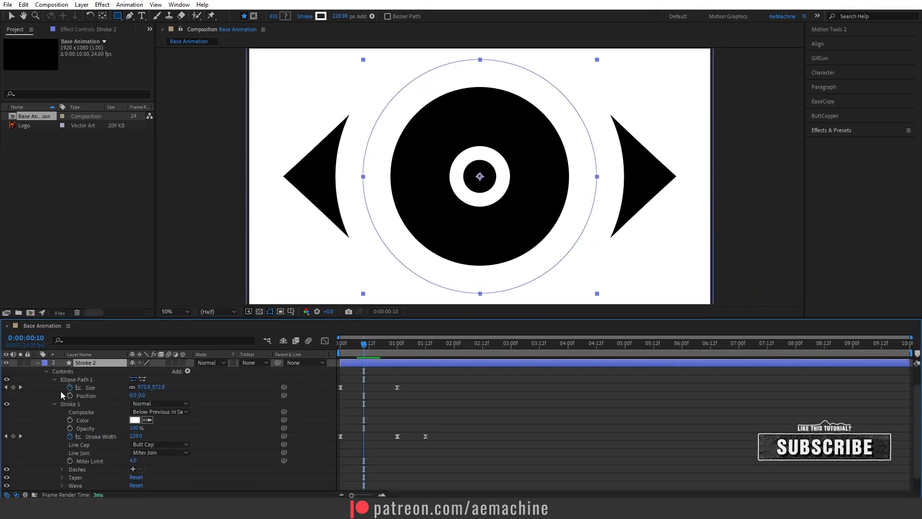
scroll(92, 442, "down", 2)
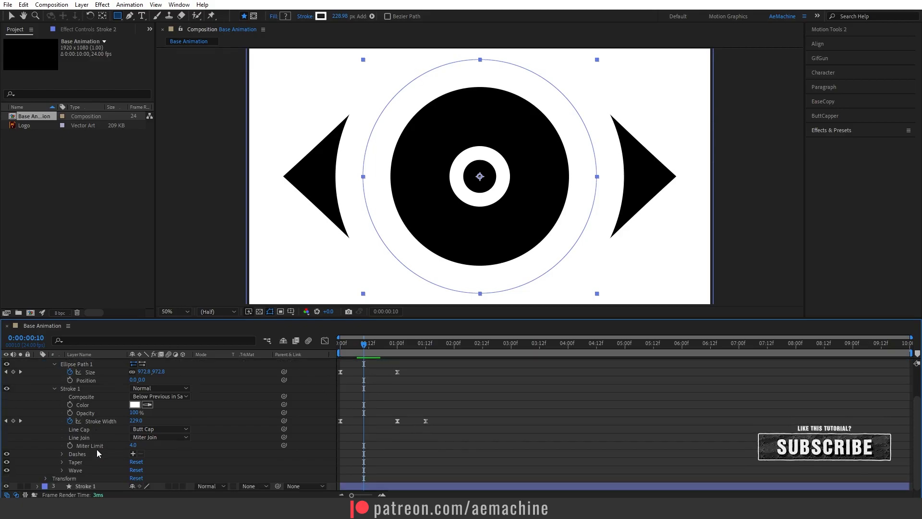
left_click(132, 453)
left_click_drag(134, 466, 212, 452)
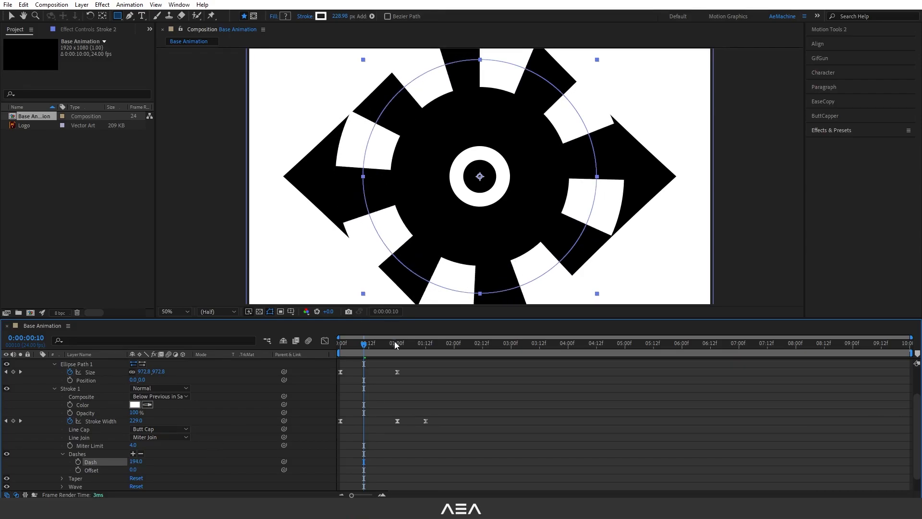
- Collapse the Stroke 2 and Stroke 3 layers, deselect everything and scrub to frame 7 to check the shapes
mouse_move(369, 347)
left_mouse_down()
mouse_move(382, 344)
mouse_move(352, 345)
mouse_move(393, 348)
mouse_move(344, 348)
mouse_move(366, 349)
mouse_move(358, 351)
left_mouse_up()
scroll(36, 385, "up", 5)
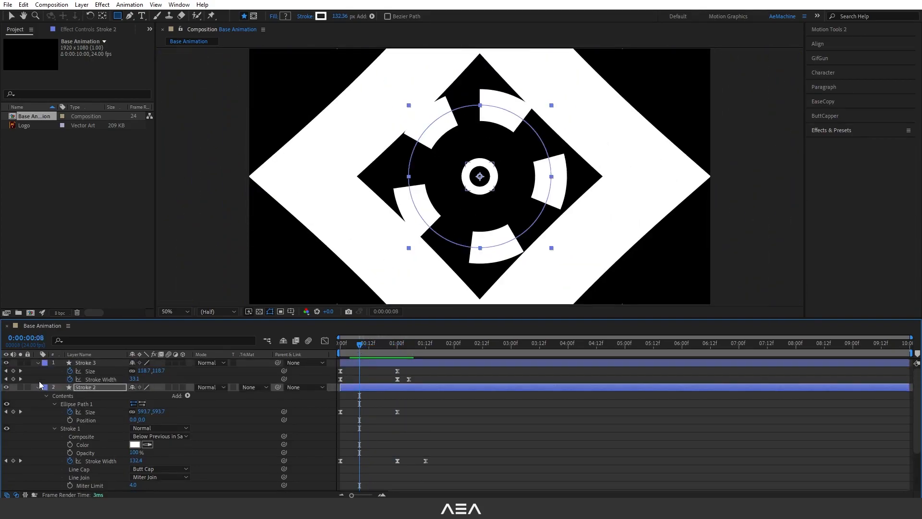
left_click(39, 386)
left_click(37, 362)
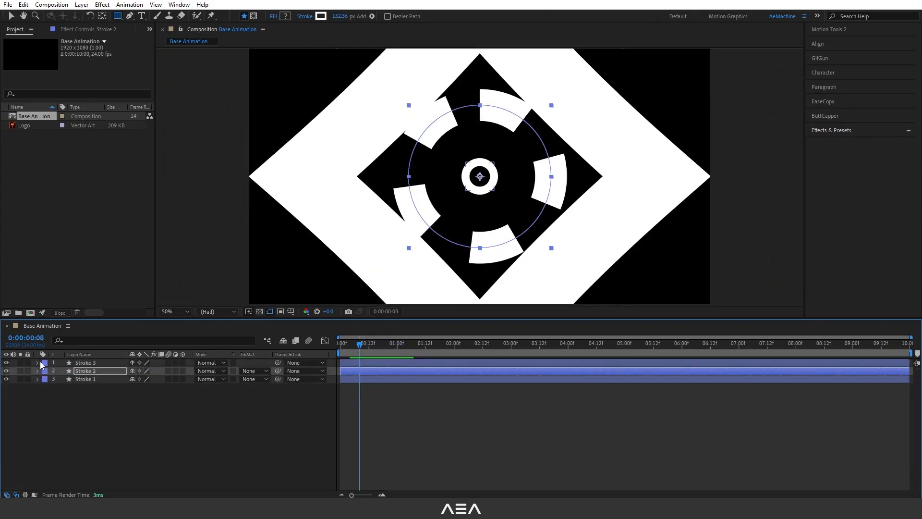
left_click(93, 392)
left_click_drag(357, 353, 357, 344)
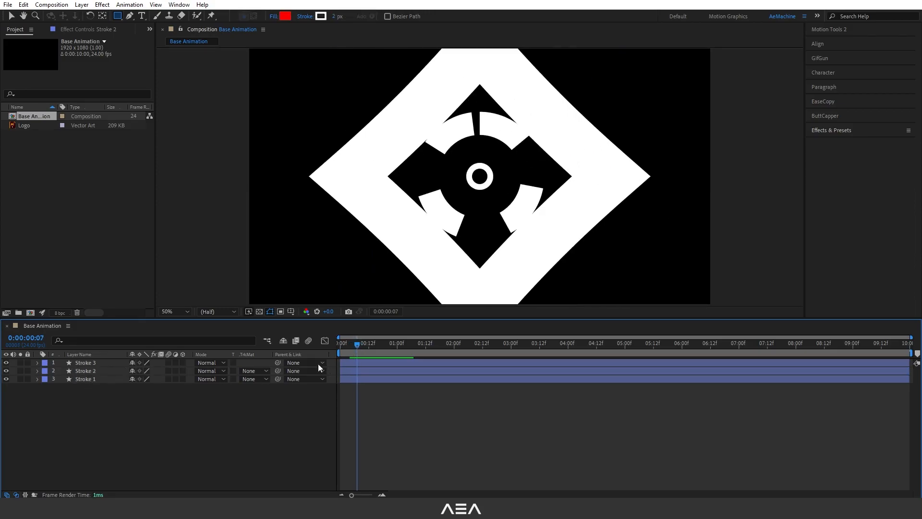
- Create an adjustment layer above the stroke layers and rename it FX
right_click(86, 393)
mouse_move(144, 277)
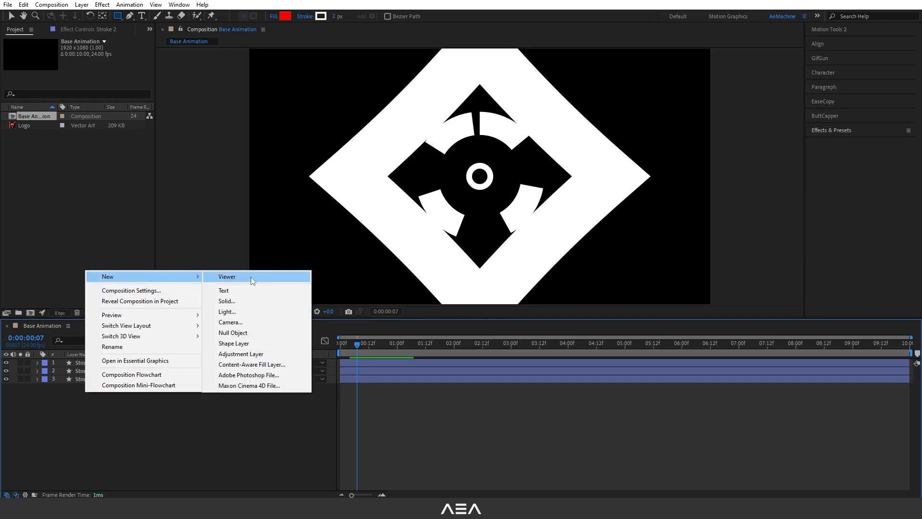
left_click(241, 354)
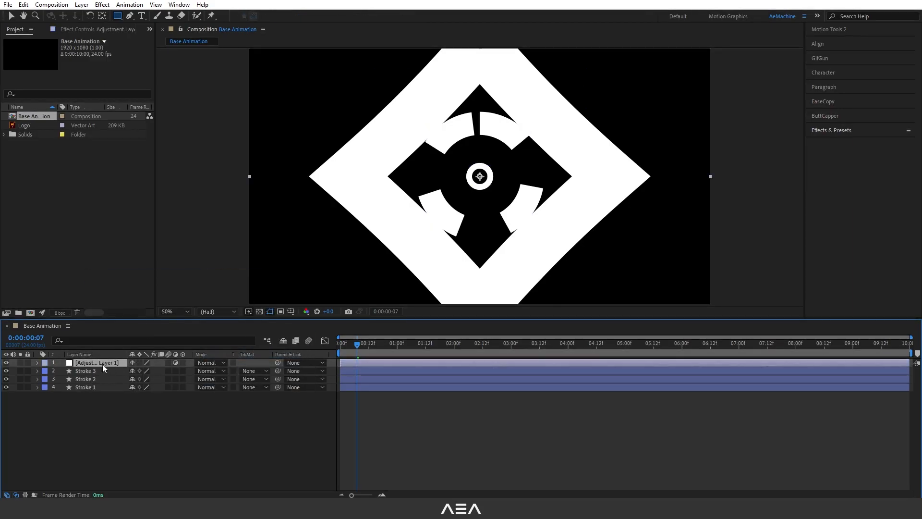
key("Return")
type("FX")
left_click(97, 399)
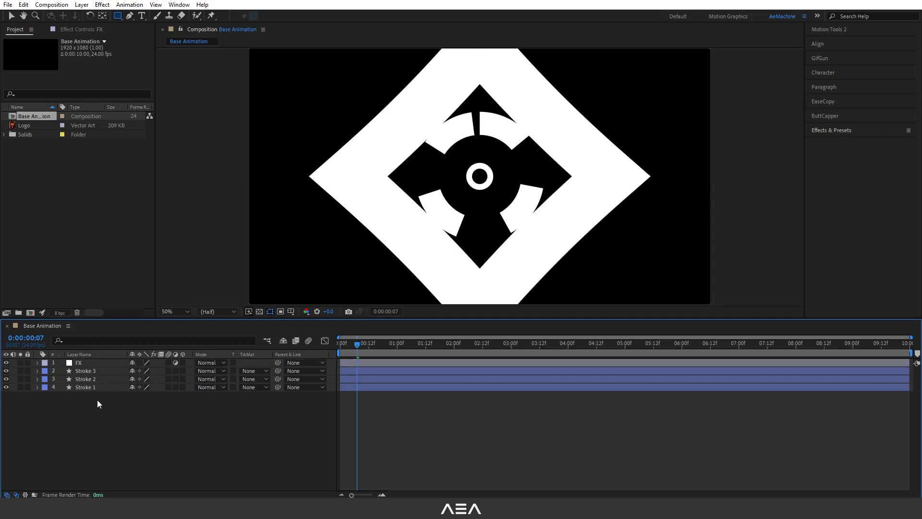
- Find the Transform effect in Effects & Presets and apply it to the FX layer
left_click(96, 363)
left_click(179, 4)
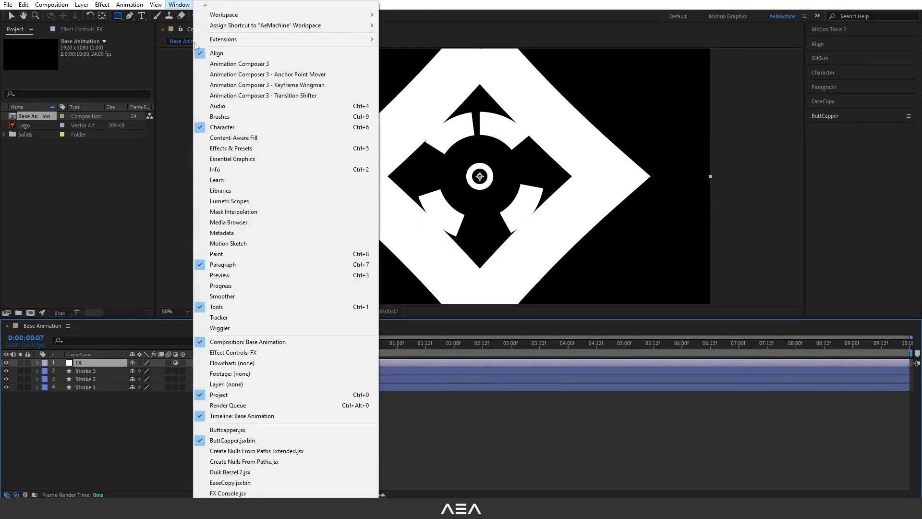
left_click(244, 148)
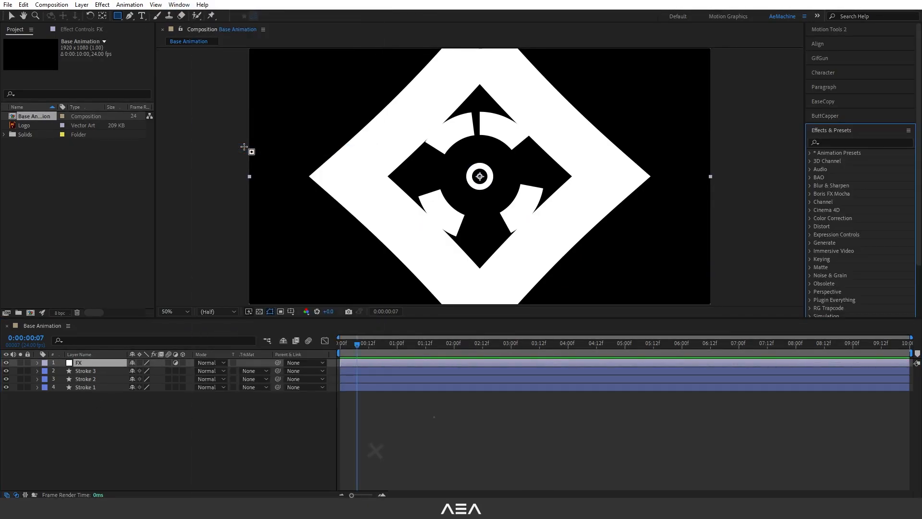
left_click(837, 139)
type("t")
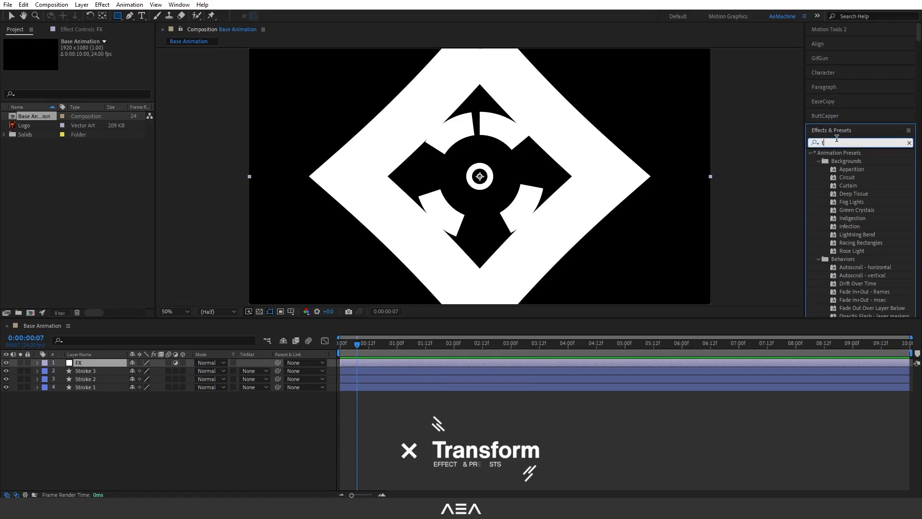
type("ransfor")
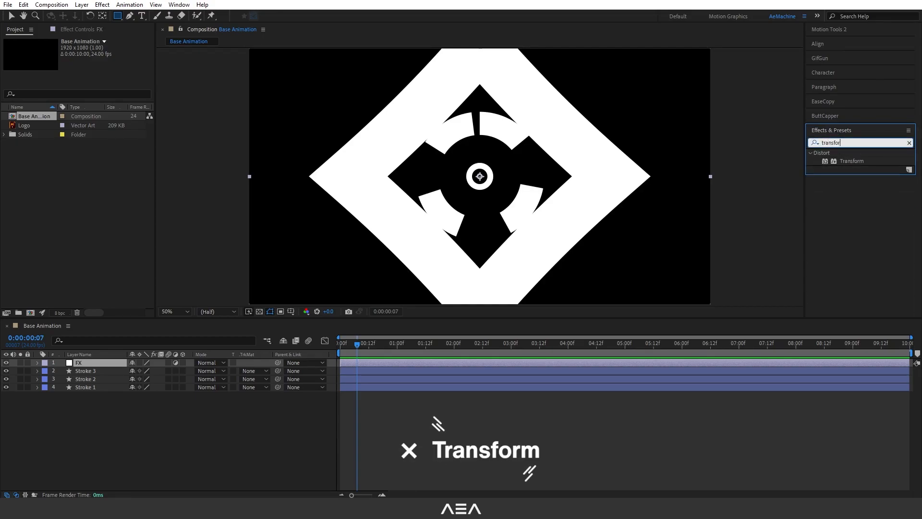
double_click(853, 162)
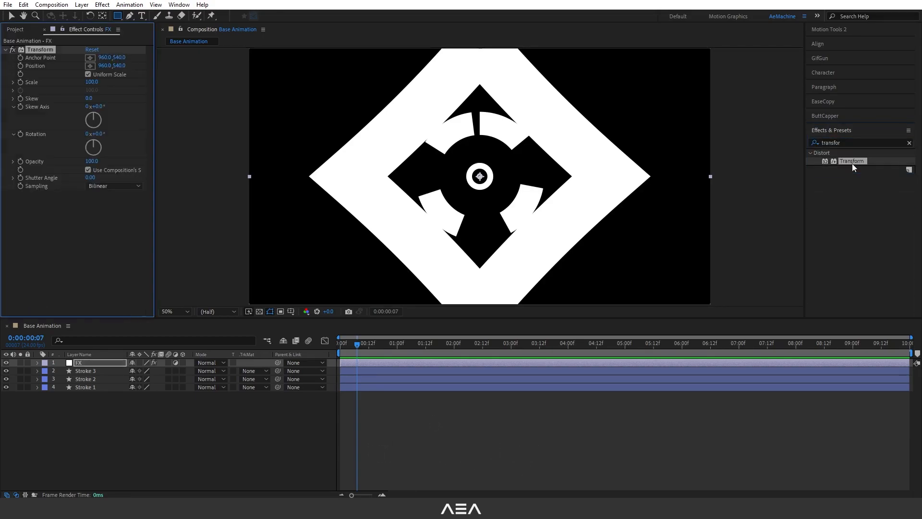
- Keyframe the Transform effect's Rotation from 0 at the start to 1x+0.0° at two seconds, and reveal FX's keyframes
left_click_drag(355, 351, 330, 348)
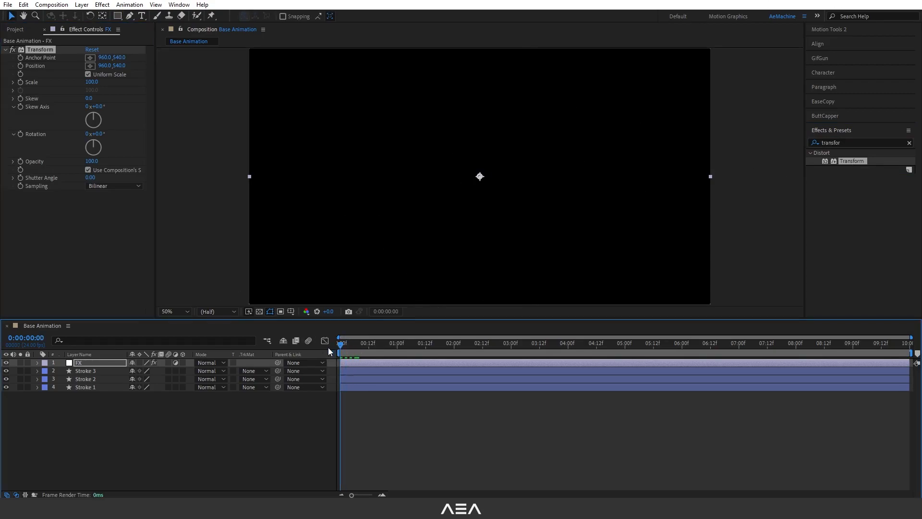
left_click(20, 135)
left_click_drag(346, 343, 453, 347)
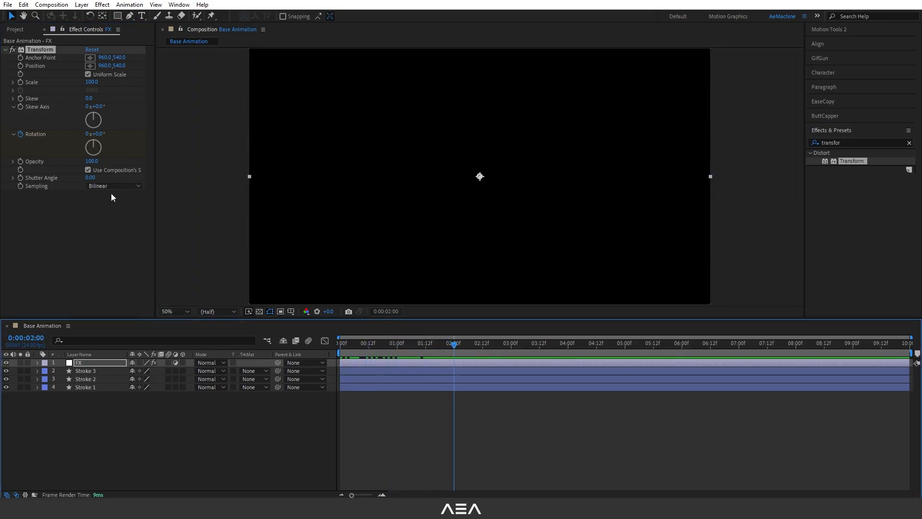
left_click(89, 134)
type("1")
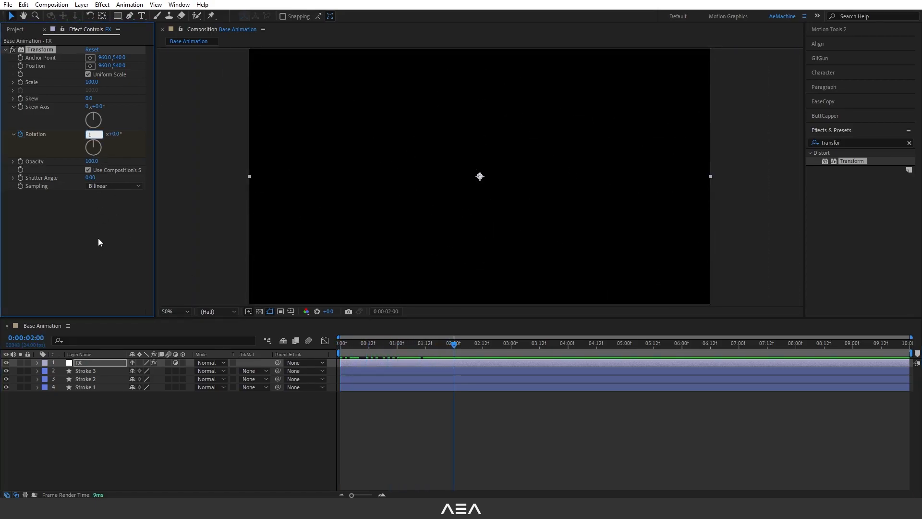
key("Return")
left_click(94, 364)
key("u")
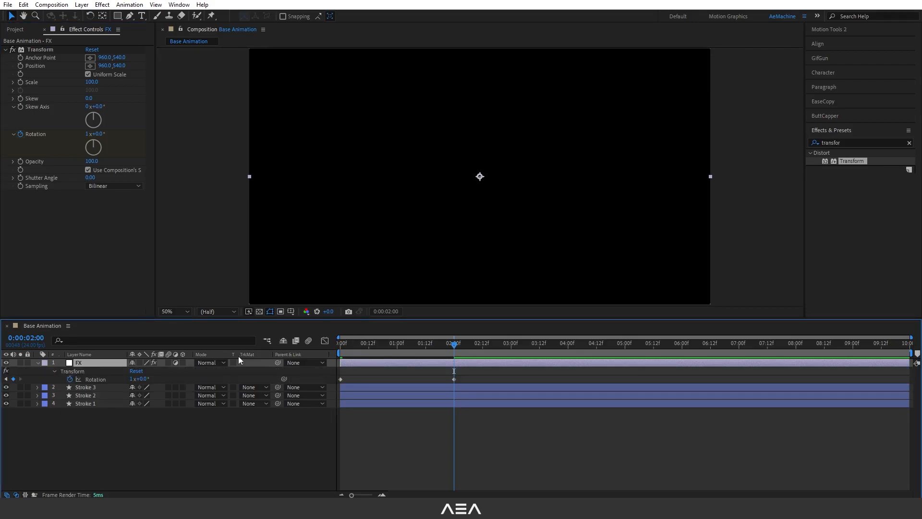
- Preview the Base Animation composition from its start and scrub through the opening frames to check the rotating shapes
left_click_drag(350, 348, 334, 349)
key("space")
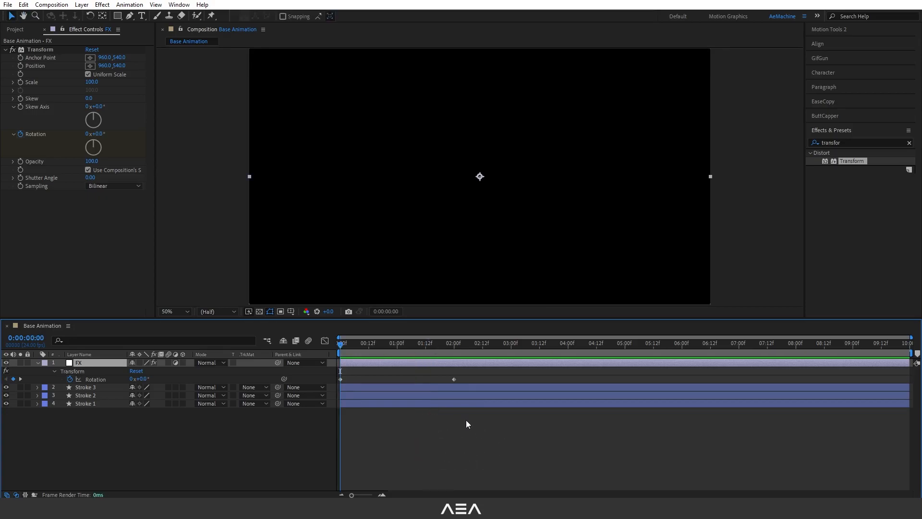
left_click_drag(429, 346, 340, 358)
key("space")
key("space")
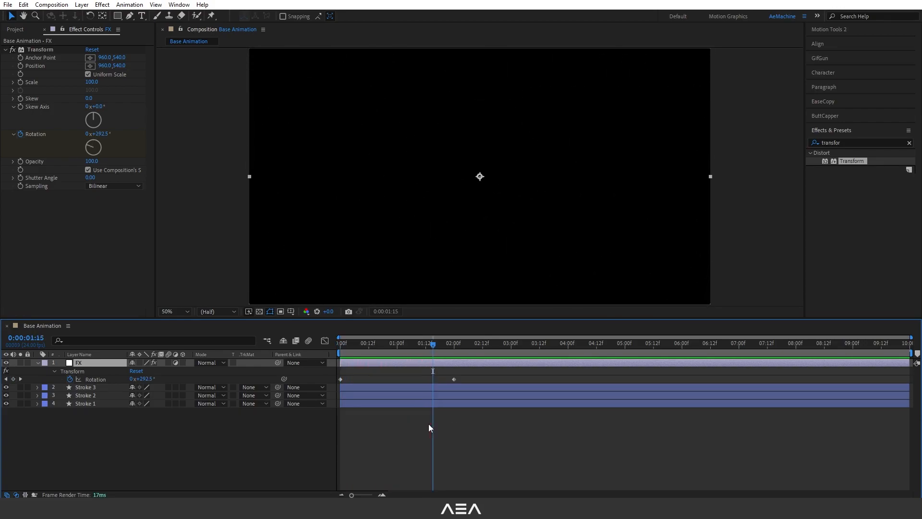
left_click_drag(426, 347, 363, 354)
- Nest the Base Animation composition in a new composition and rename the new one Main Animation
left_click(14, 29)
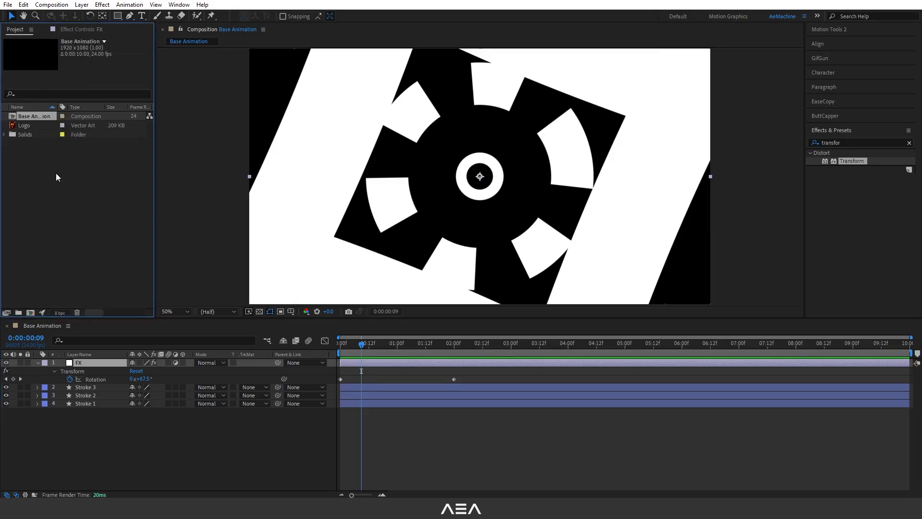
left_click_drag(37, 117, 31, 312)
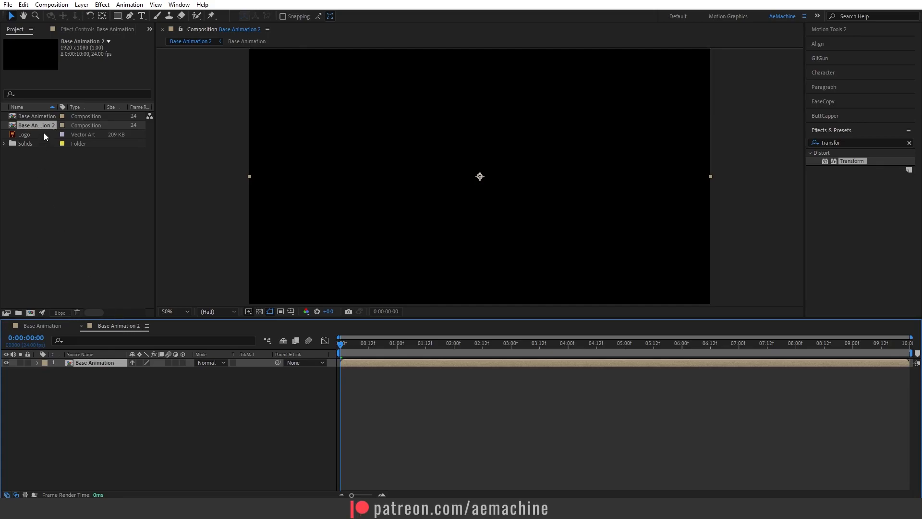
key("Return")
type("Main Anima")
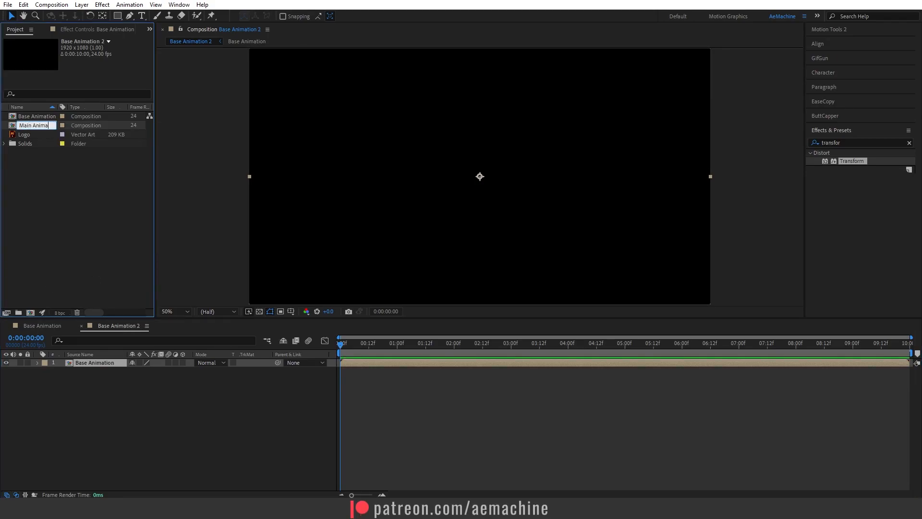
type("tion")
key("Return")
- Find the Fill effect in Effects & Presets, apply it to the Base Animation layer and go to frame 8
left_click(98, 378)
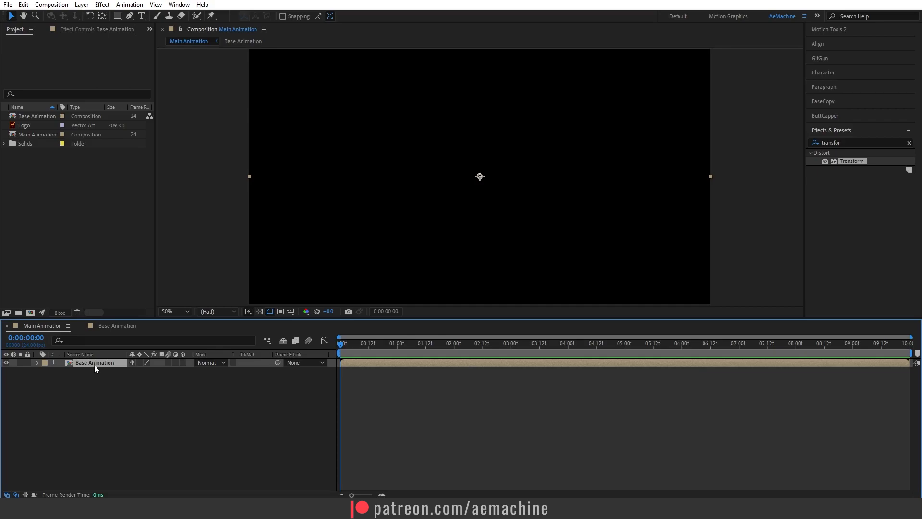
left_click(812, 143)
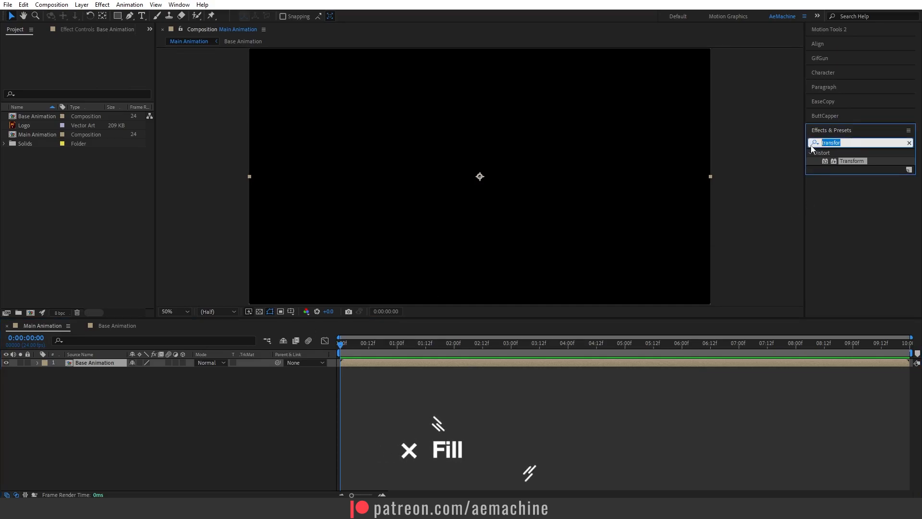
type("fil")
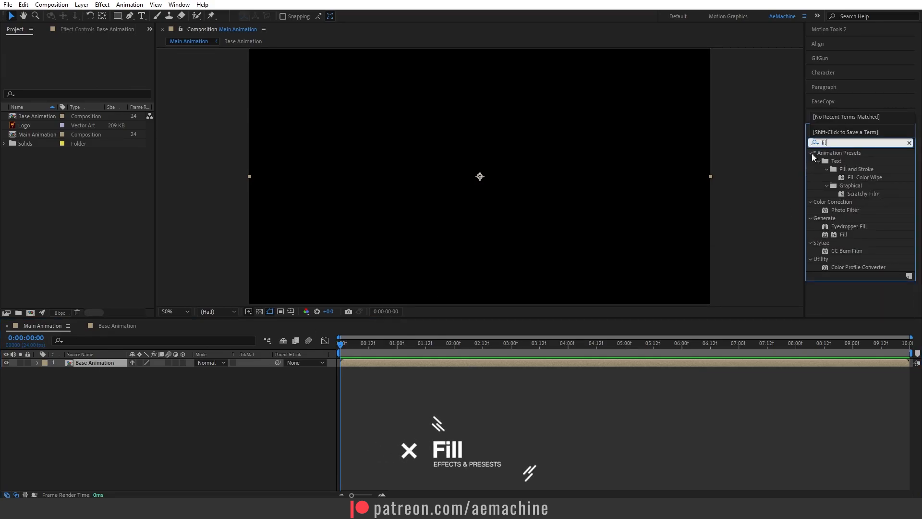
double_click(841, 235)
left_click_drag(345, 344, 359, 343)
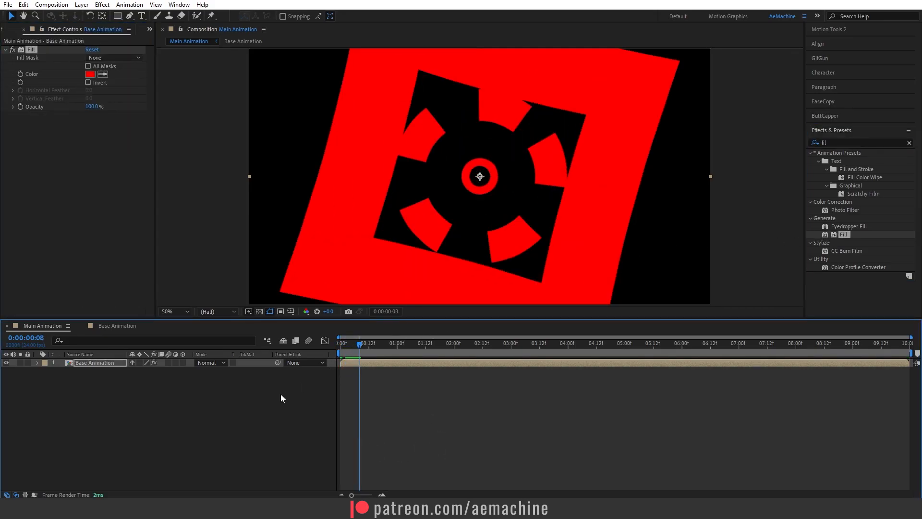
- Switch to Color Hunt in the browser, browse the most popular palettes and return to the #151D3B palette page
key("alt+Tab")
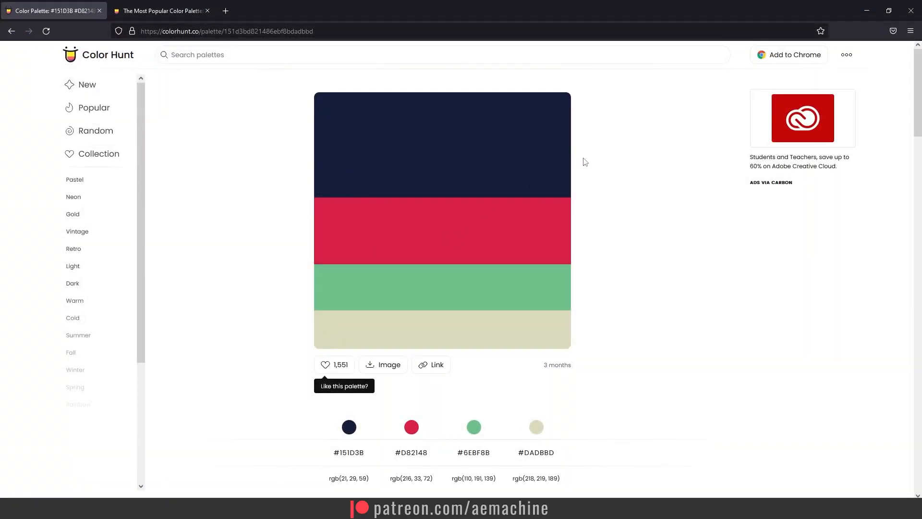
left_click(163, 11)
left_click_drag(919, 86, 920, 287)
left_click(53, 11)
left_click(163, 10)
left_click_drag(920, 288, 919, 379)
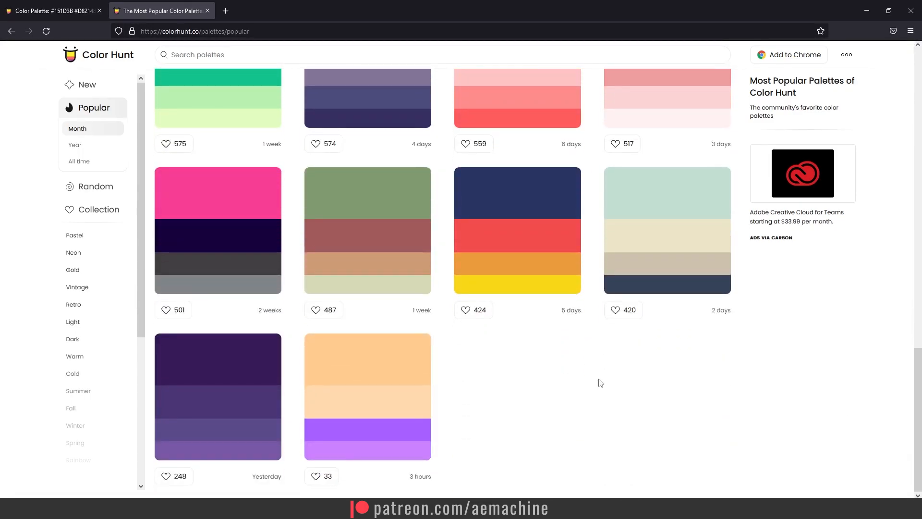
key("ctrl+Page_Up")
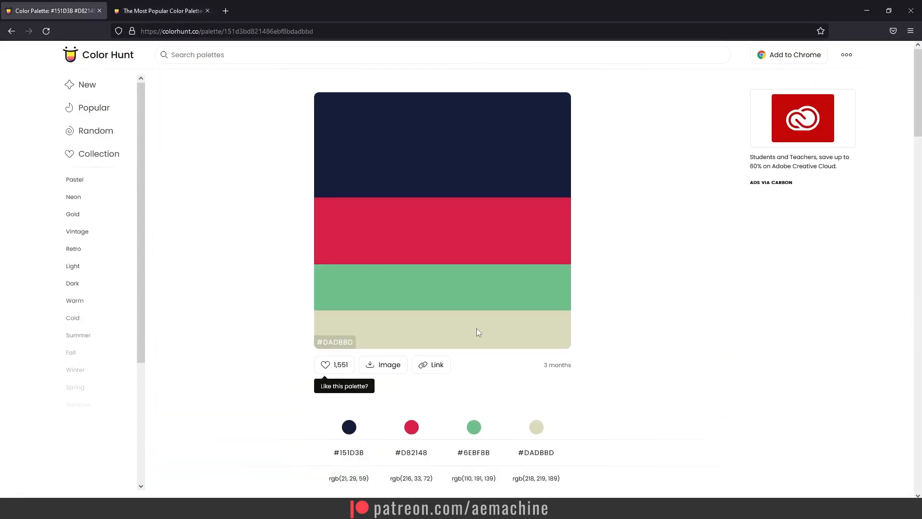
- Copy #DADBBD from the Color Hunt palette and set it as the Fill color of the Base Animation layer in After Effects
left_click(334, 345)
key("alt+Tab")
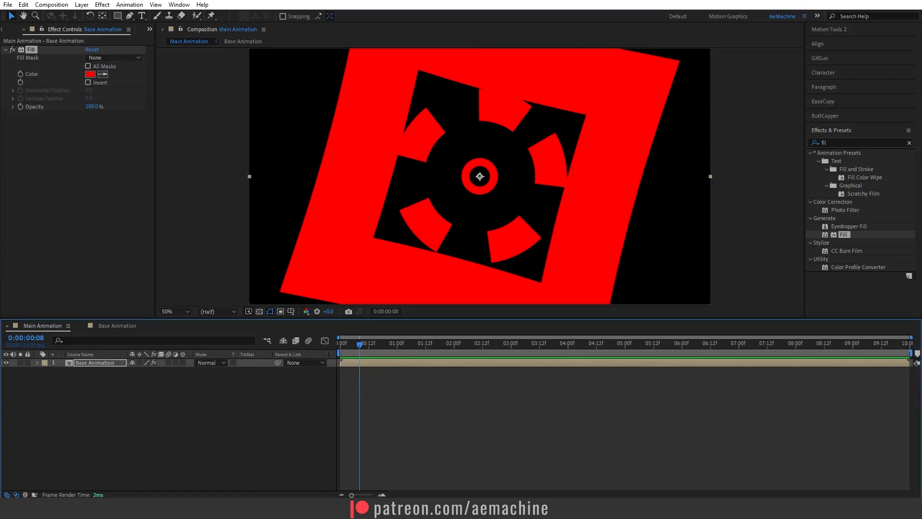
left_click(96, 363)
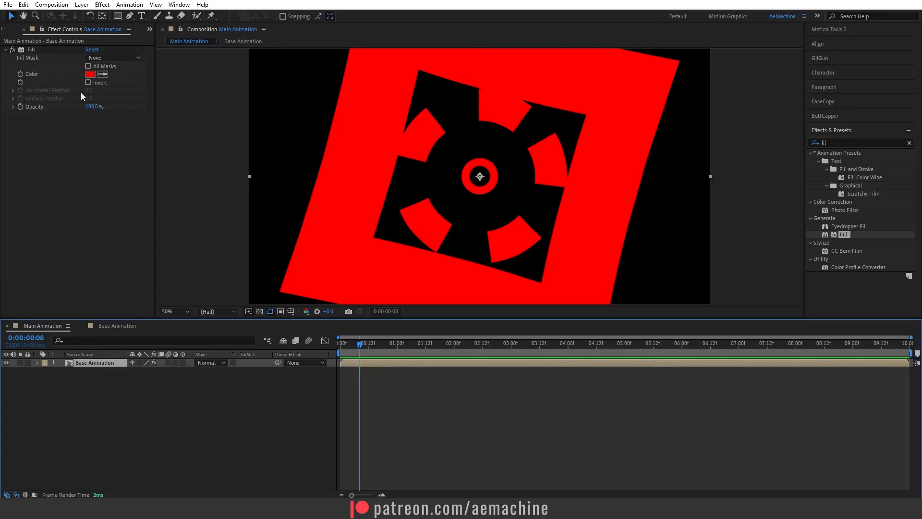
left_click(89, 74)
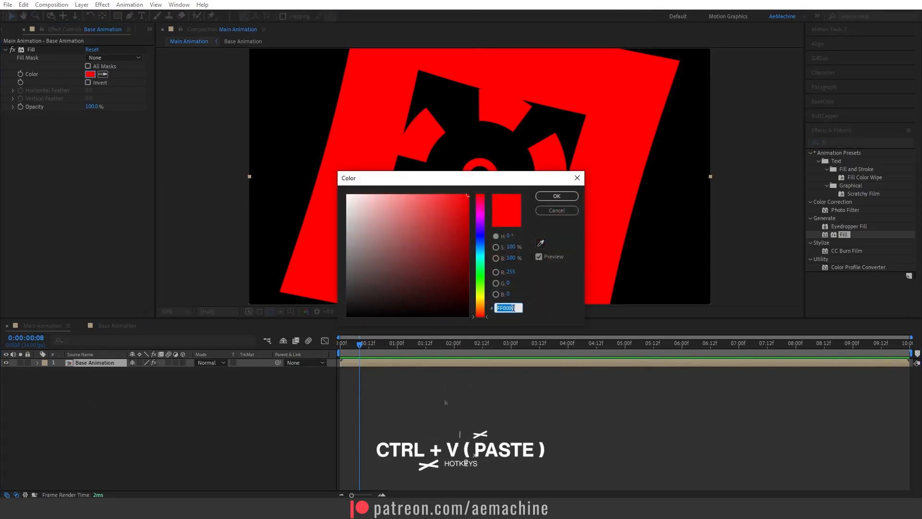
key("ctrl+v")
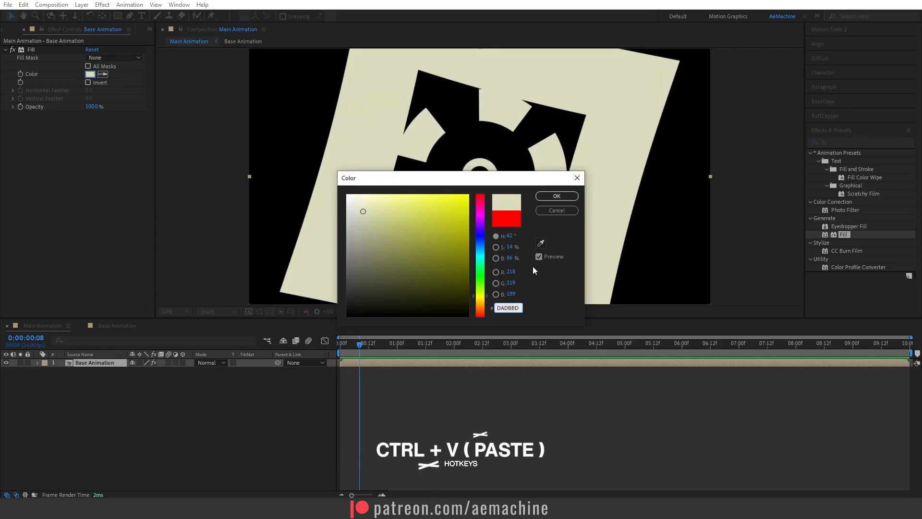
left_click(554, 197)
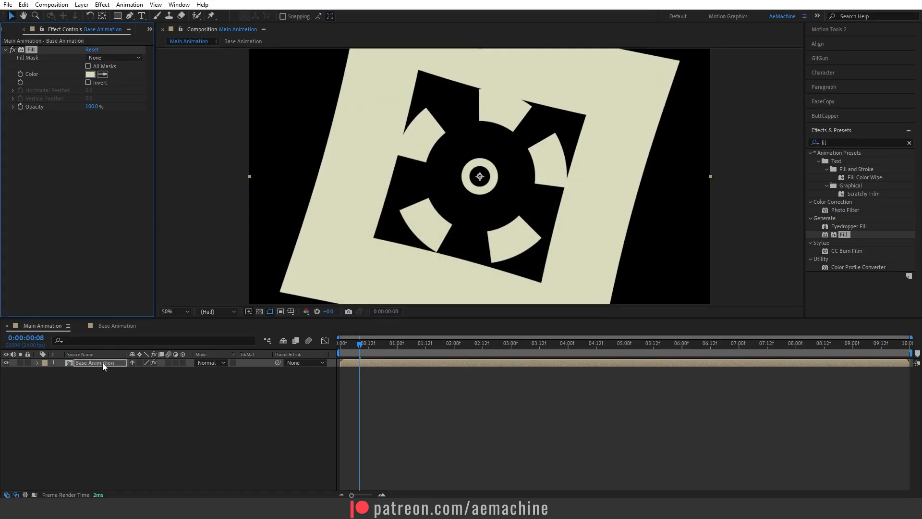
- Duplicate the Base Animation layer and set the upper copy's Fill color to the palette's green, #6EBF8B
left_click(102, 362)
key("ctrl+d")
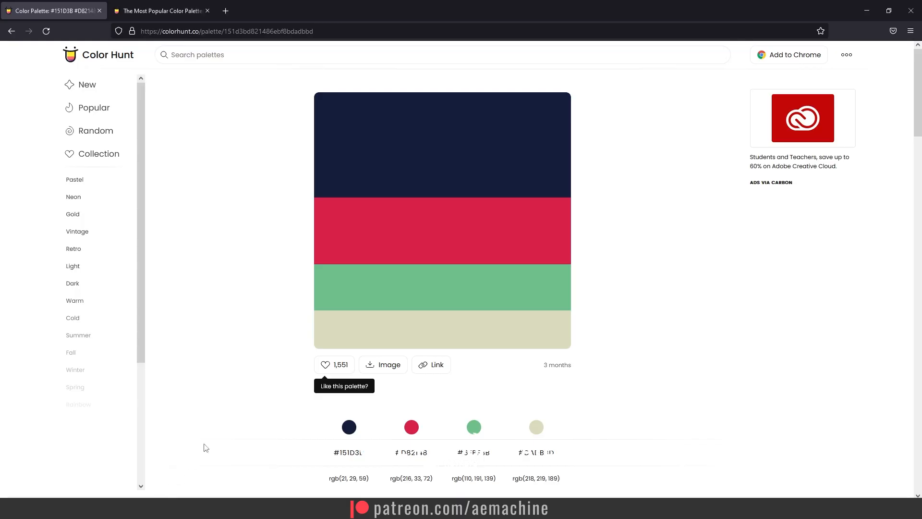
left_click(342, 307)
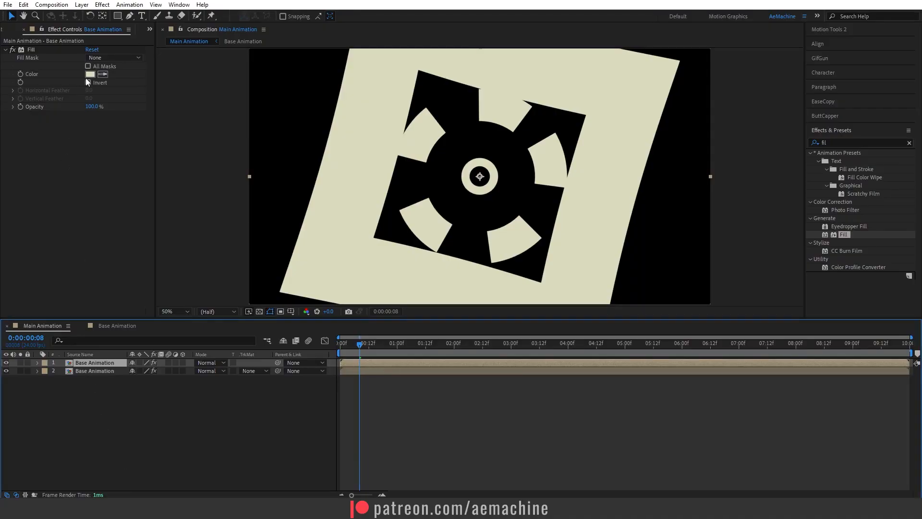
left_click(88, 75)
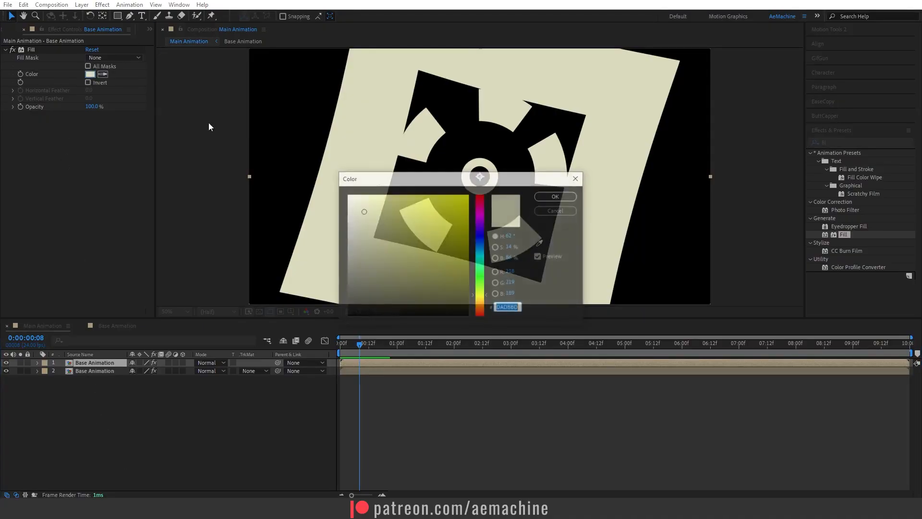
key("ctrl+v")
key("Return")
- Complete a stack of four Base Animation layers, with Fill color #D82148 on the third copy and #151D3B on the topmost
left_click(101, 362)
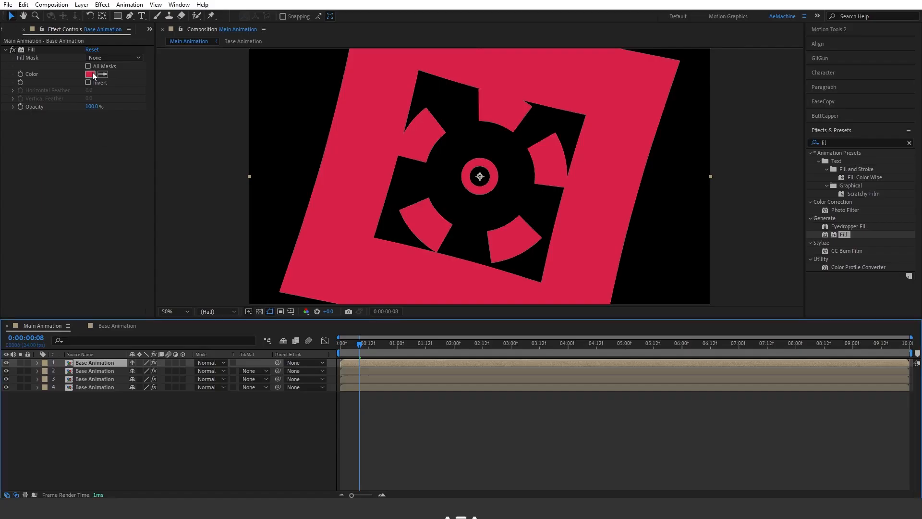
left_click(89, 74)
key("ctrl+v")
key("Return")
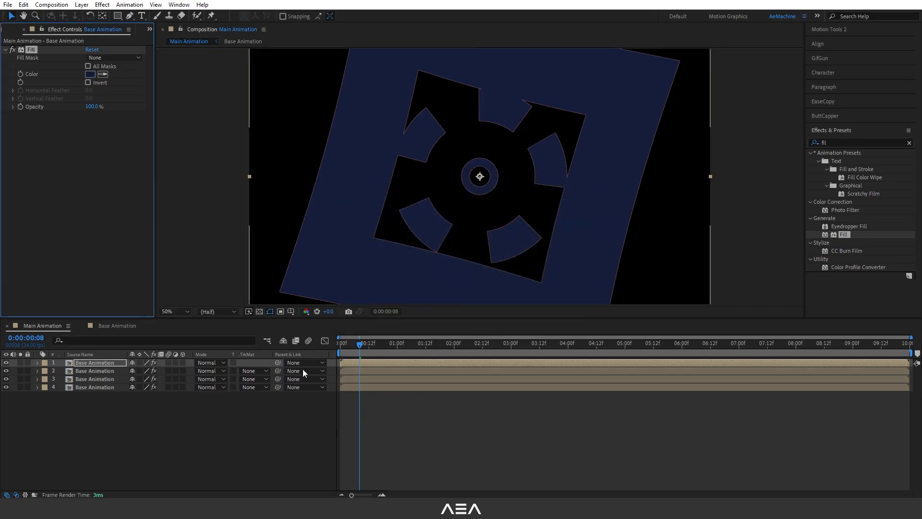
- Stagger the Base Animation layers by 10 frames each, so the upper three start at frames 10, 20 and 0:00:01:06
left_click(347, 349)
mouse_move(348, 349)
left_mouse_down()
mouse_move(379, 353)
mouse_move(336, 351)
left_mouse_up()
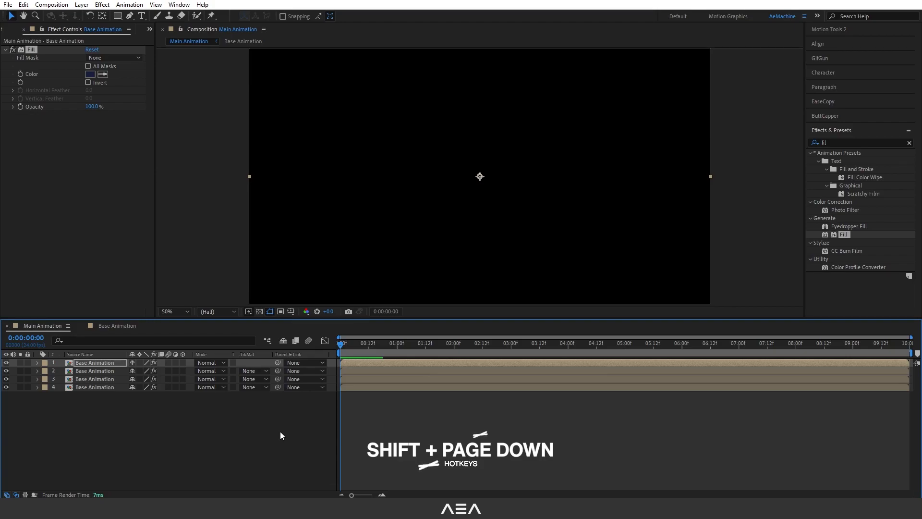
key("shift+Page_Down")
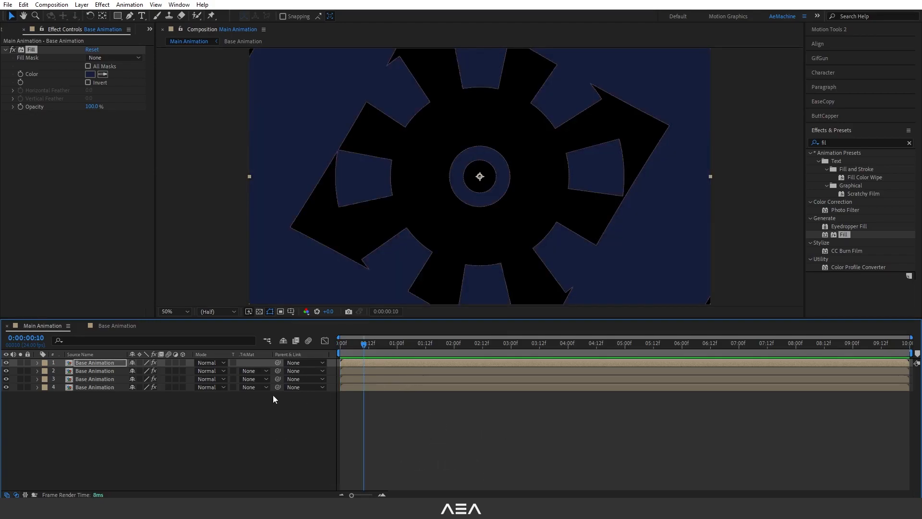
left_click(92, 389)
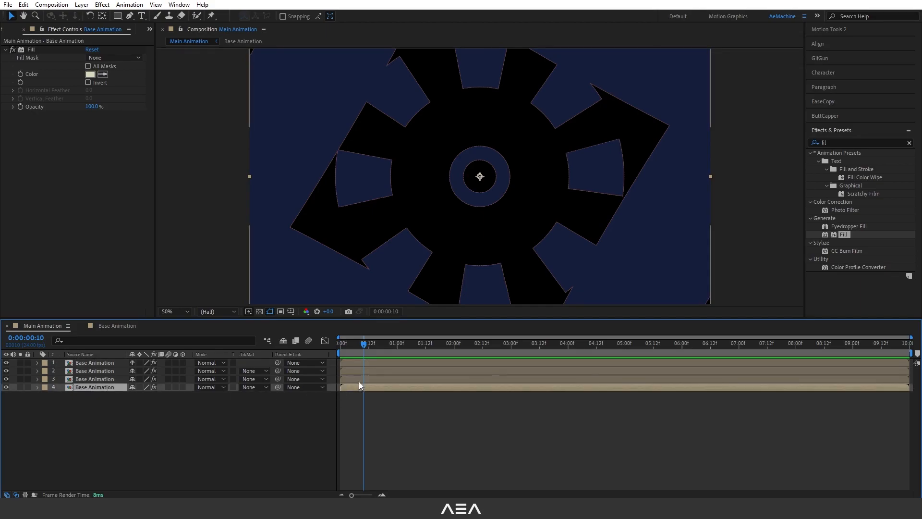
left_click_drag(352, 381, 373, 383)
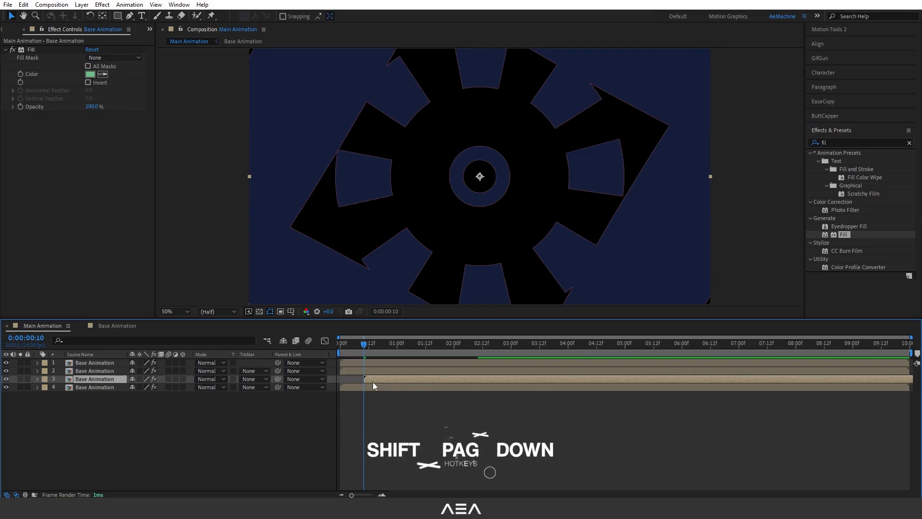
key("shift+Page_Down")
left_click_drag(350, 373, 449, 365)
key("shift+Page_Down")
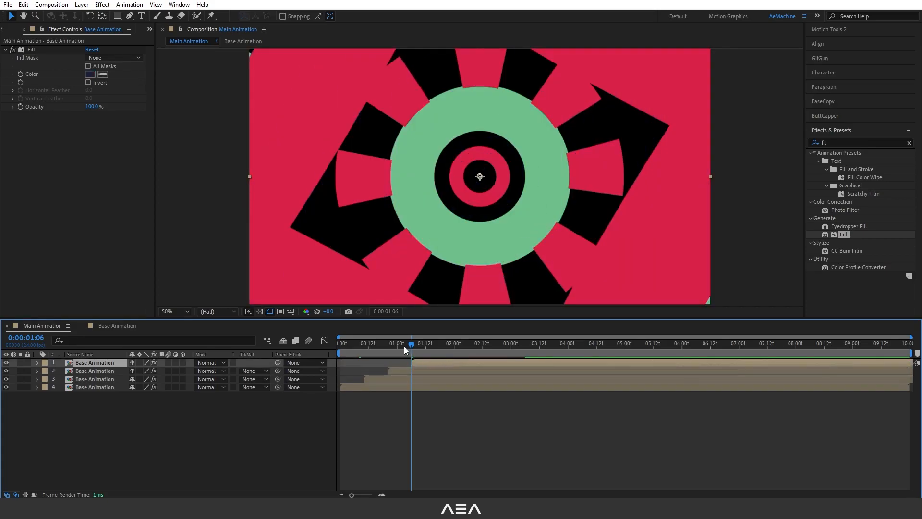
left_click(393, 346)
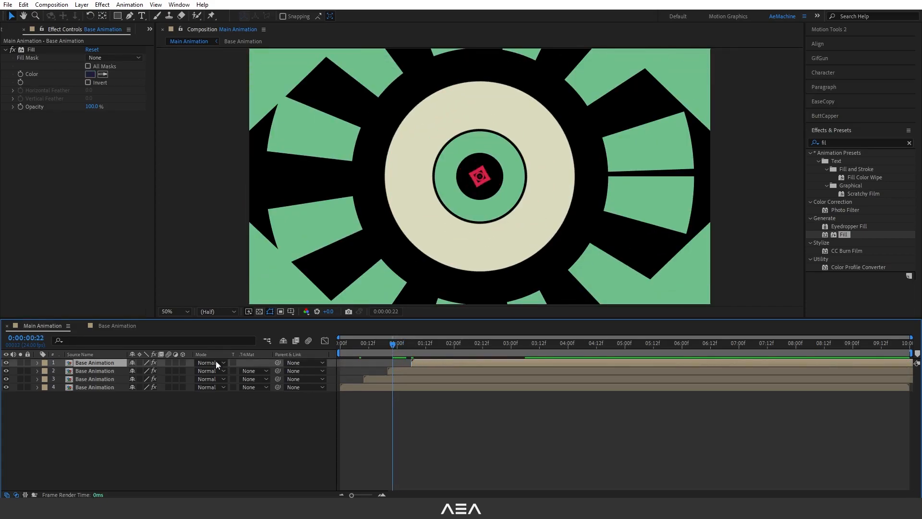
- Open the Base Animation composition and shift the Stroke 2 layer to start at frame 5
left_click(115, 326)
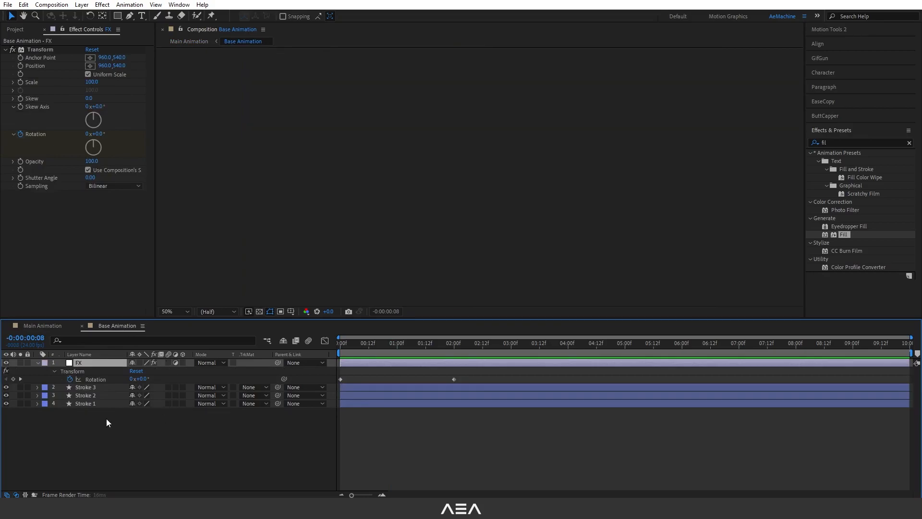
left_click_drag(104, 417, 85, 387)
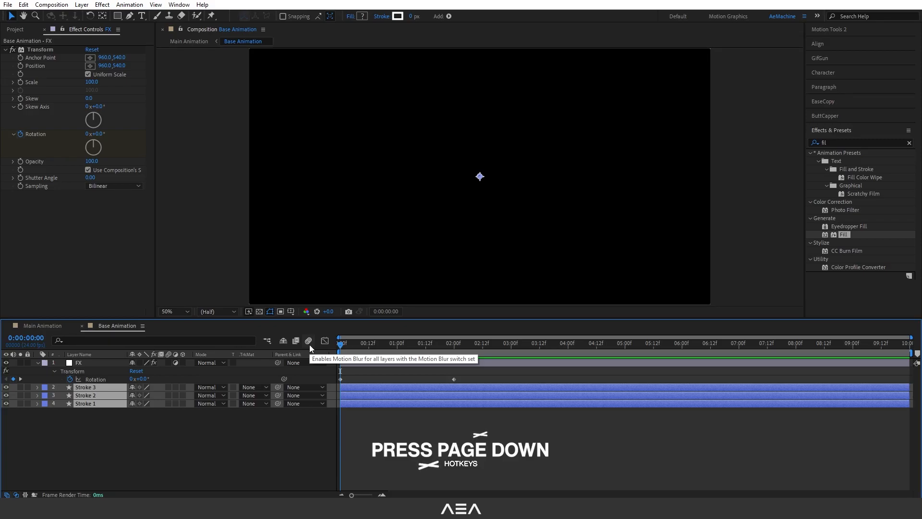
key("Page_Down")
key("Page_Down")
key("Page_Down")
key("Page_Down")
key("Page_Down")
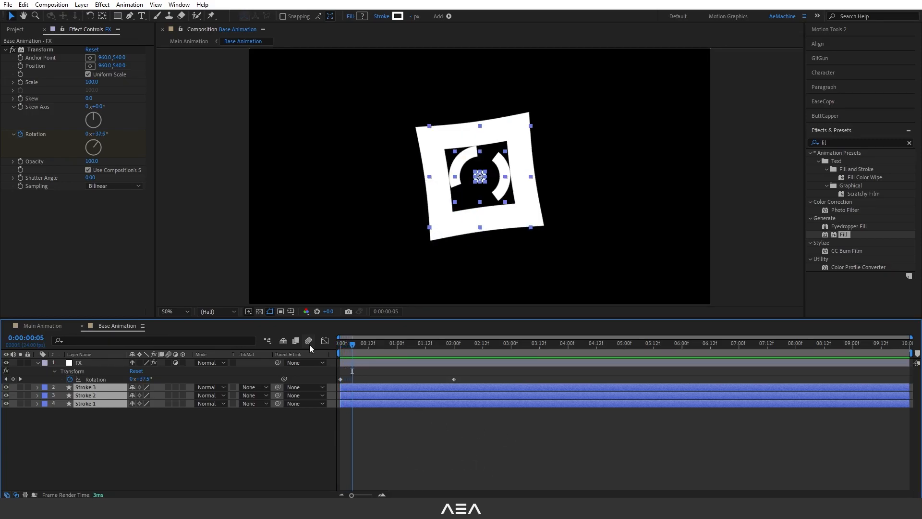
left_click(215, 419)
left_click(365, 395)
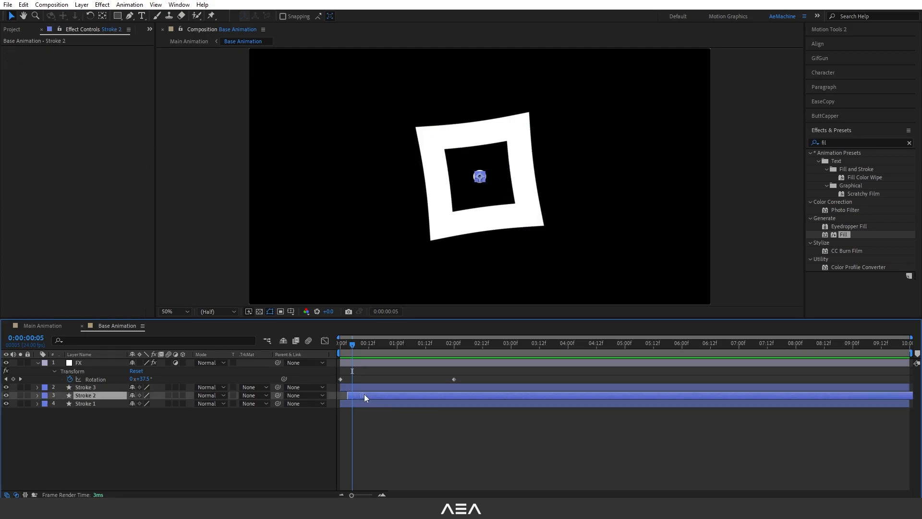
- Shift the Stroke 3 layer to start at about frame 10 and return to Main Animation to preview the result
key("space")
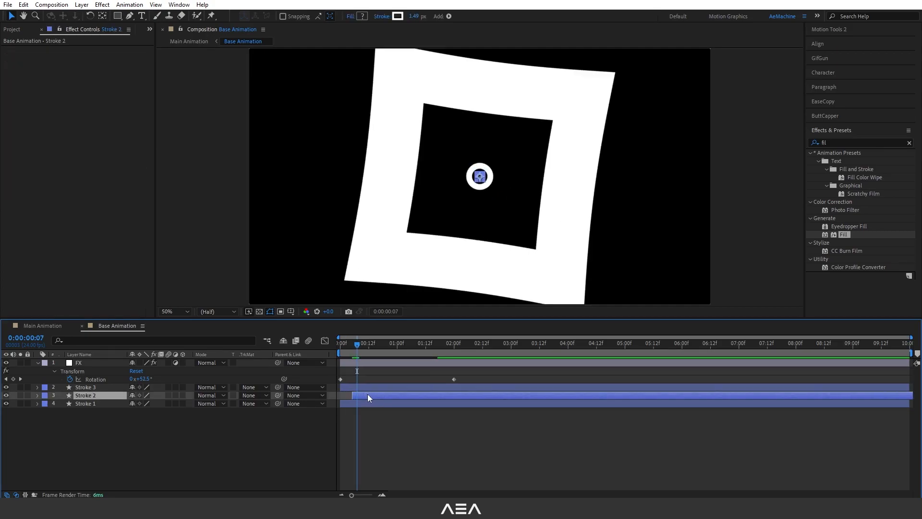
left_click_drag(369, 387, 393, 387)
left_click_drag(363, 343, 336, 348)
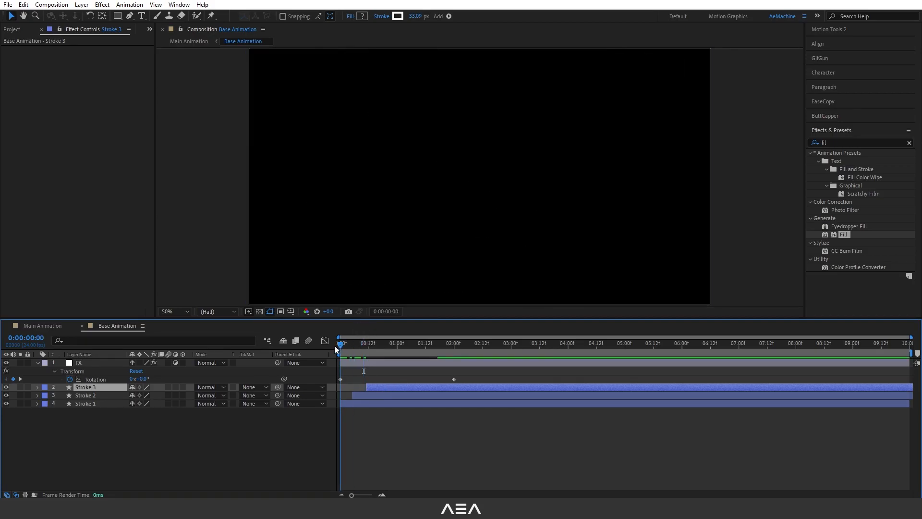
left_click(39, 325)
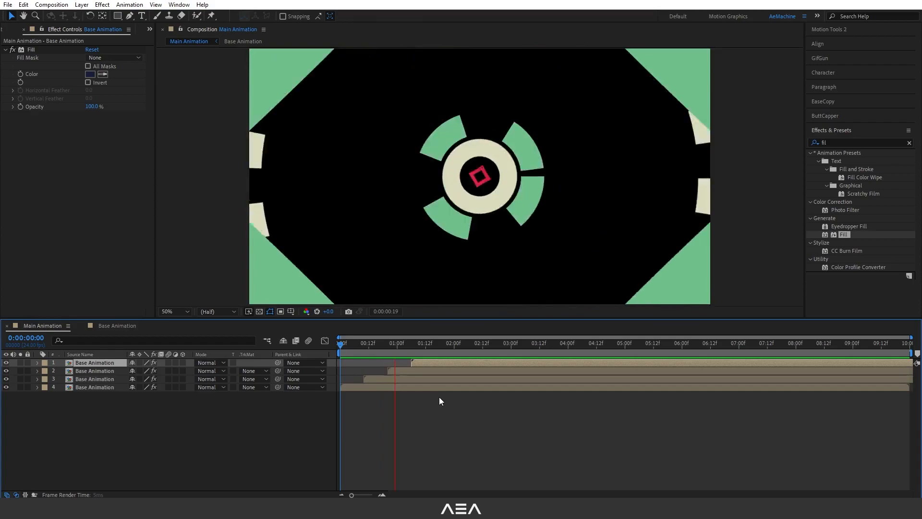
- Create a 1920 × 1080 px solid named BG in Main Animation, with its color sampled from the cream ring
left_click_drag(510, 343, 398, 353)
left_click(92, 428)
right_click(92, 428)
mouse_move(128, 313)
left_click(249, 338)
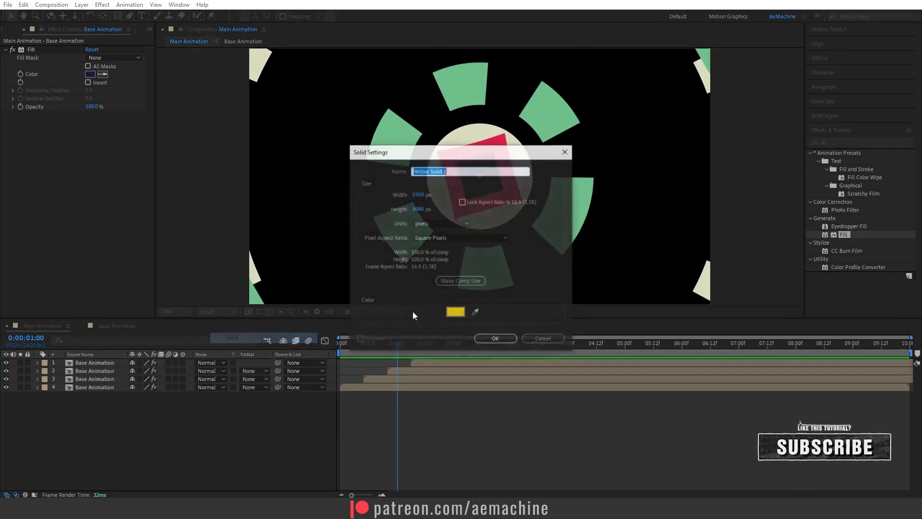
left_click(470, 133)
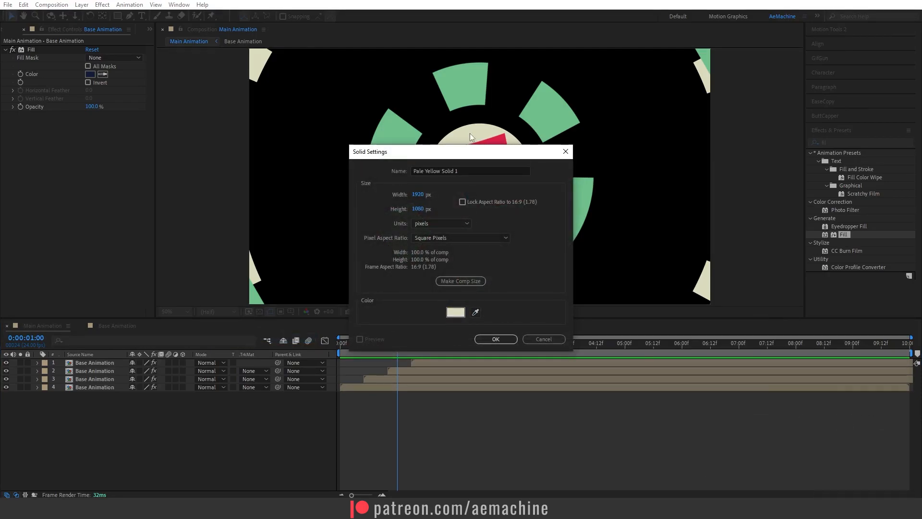
left_click_drag(461, 171, 388, 175)
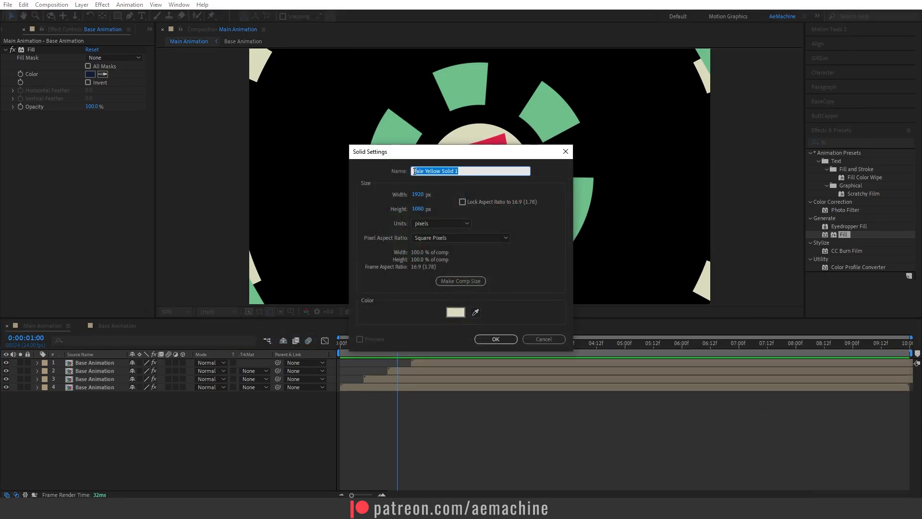
type("BG")
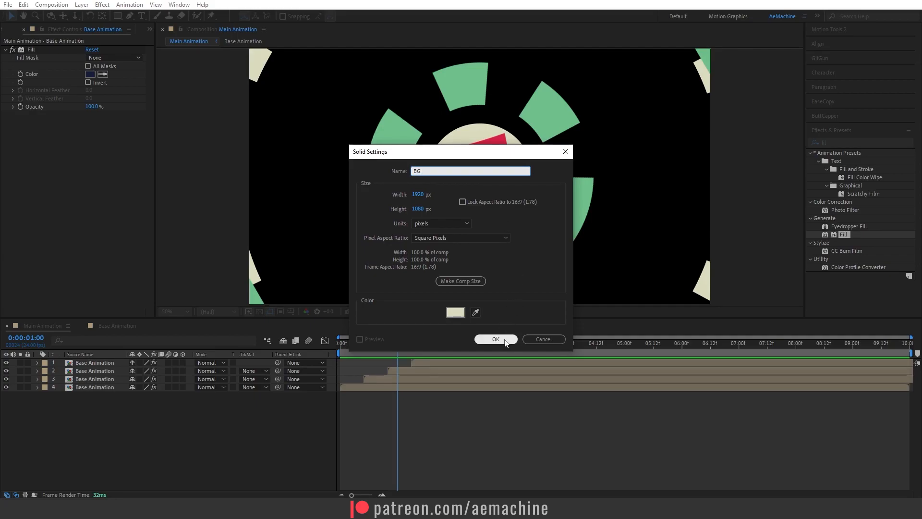
left_click(496, 339)
- Move the BG layer to the bottom of the layer stack and preview the animation from the start
left_click_drag(85, 365, 100, 428)
left_click_drag(396, 344, 345, 346)
key("space")
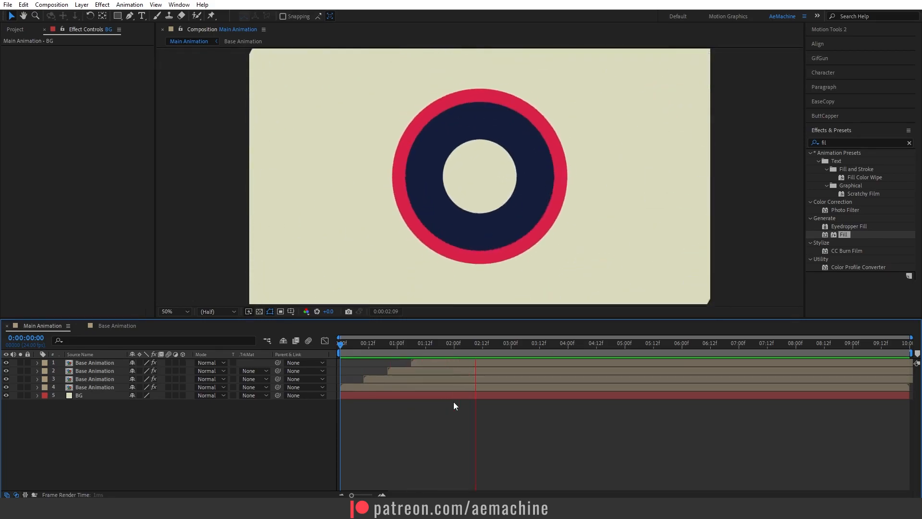
key("space")
- End the work area at 0:00:04:00 and preview the shortened range
left_click_drag(556, 346, 569, 367)
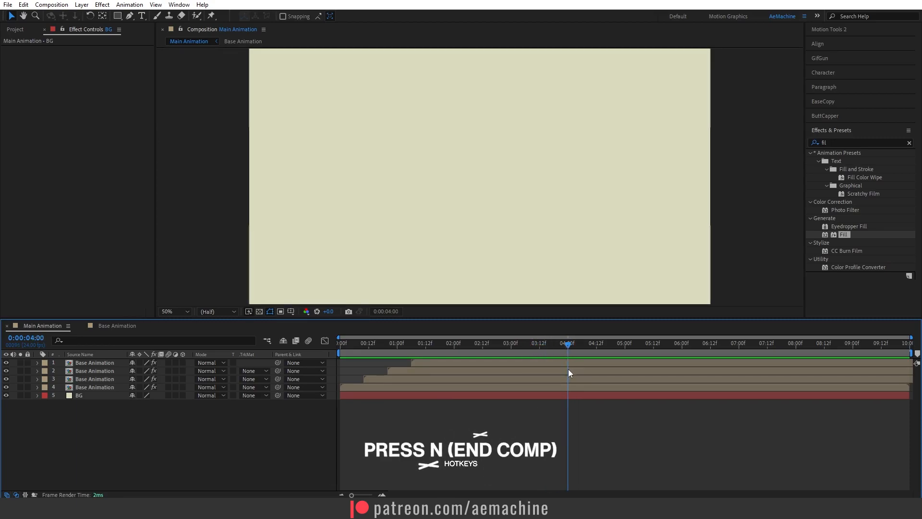
key("n")
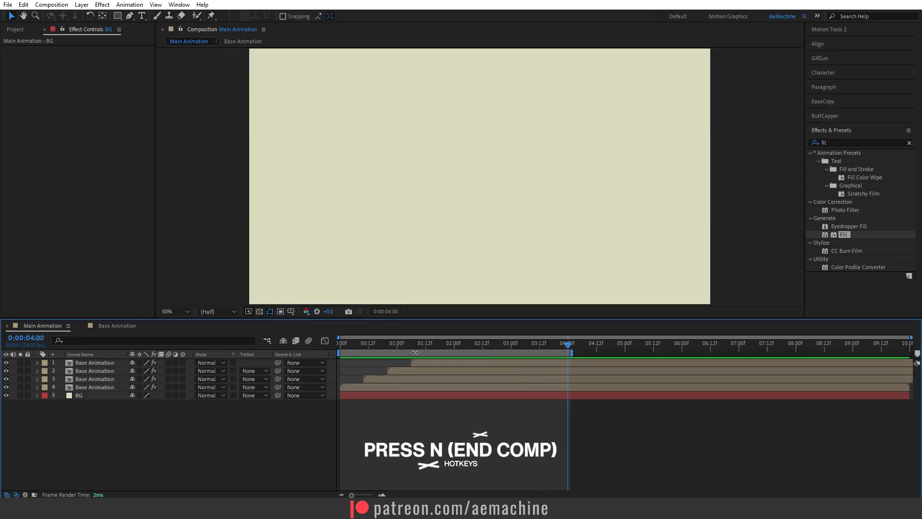
left_click(362, 346)
key("space")
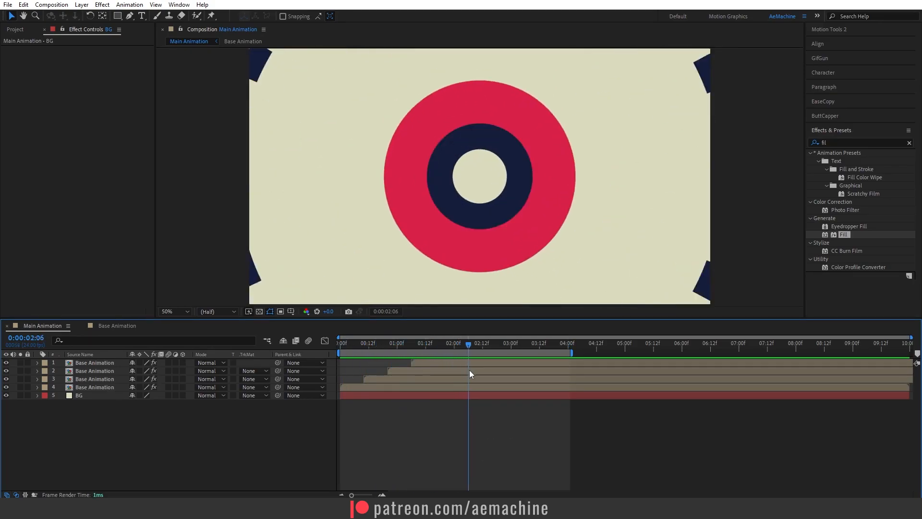
- Place the Logo artwork as the topmost layer of Main Animation and reduce its Scale to 46%
left_click(16, 30)
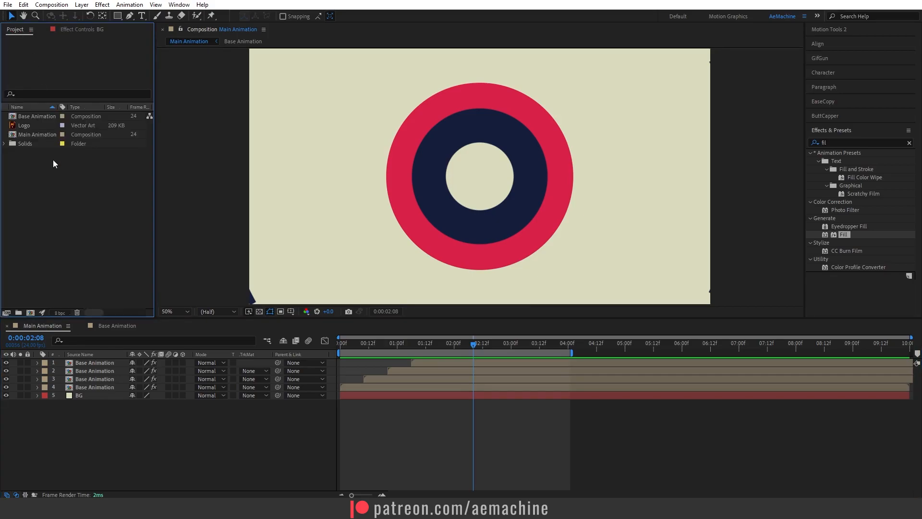
left_click_drag(24, 125, 112, 359)
left_click(463, 347)
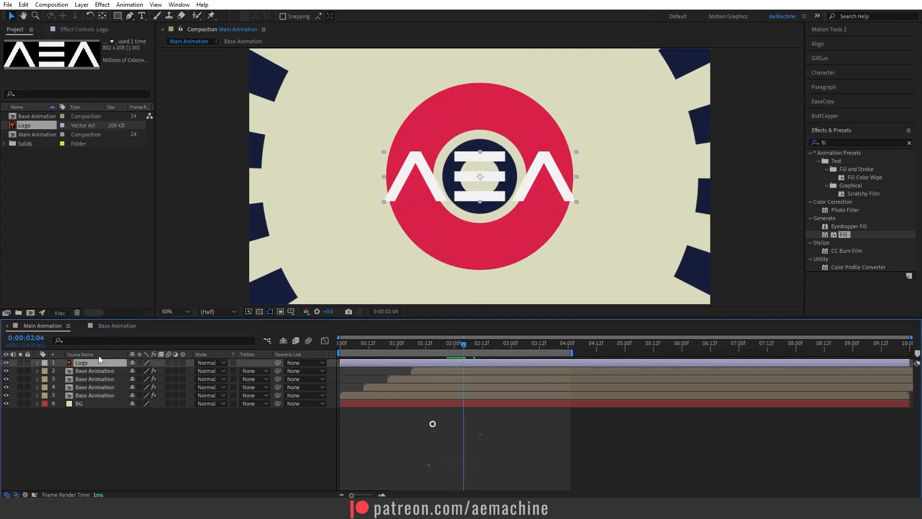
key("s")
left_click_drag(158, 370, 135, 369)
- Keyframe the Logo layer's Scale from 0% at 0:00:02:12 to 46% at about 0:00:02:23
left_click(483, 345)
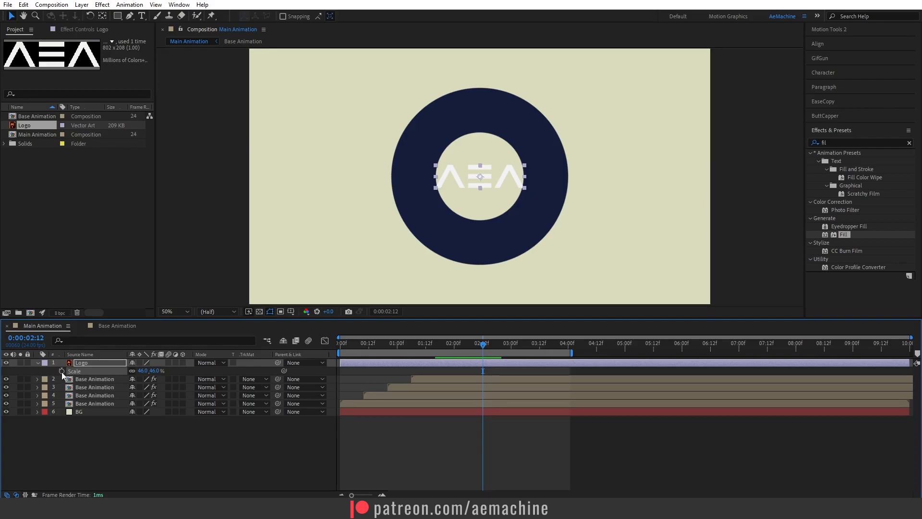
left_click(61, 372)
mouse_move(482, 344)
left_mouse_down()
mouse_move(514, 349)
mouse_move(482, 348)
left_mouse_up()
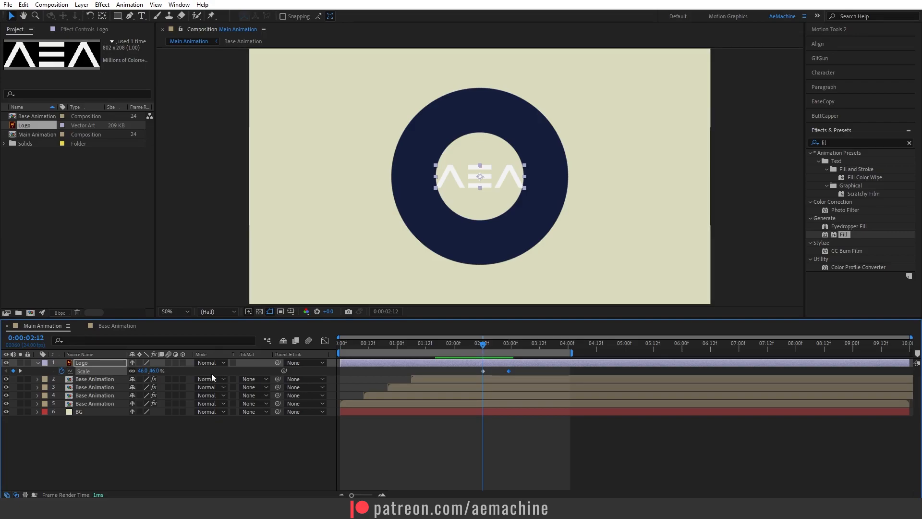
left_click(154, 371)
type("0")
left_click(205, 433)
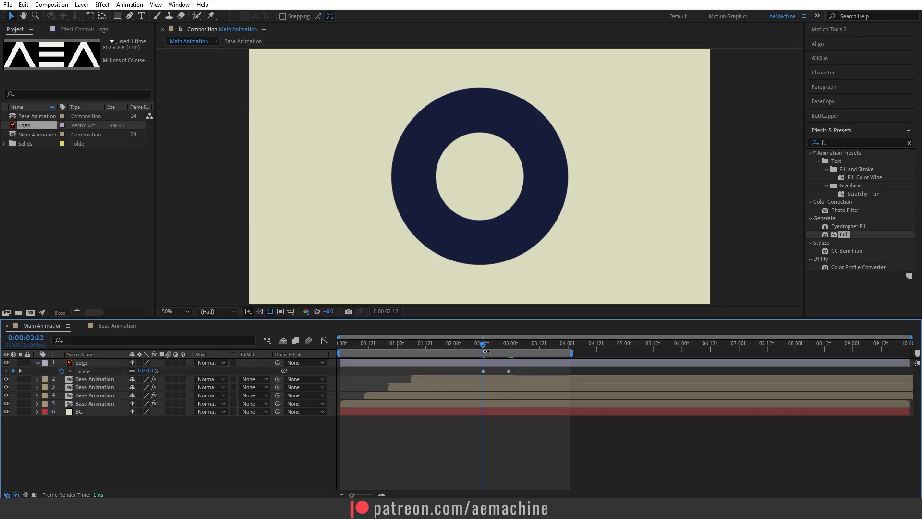
- Trim the Logo layer's start to about 0:00:02:16 and apply Easy Ease to its Scale keyframes
mouse_move(483, 345)
left_mouse_down()
mouse_move(509, 350)
mouse_move(478, 352)
mouse_move(491, 353)
left_mouse_up()
left_click_drag(339, 363, 434, 376)
key("F9")
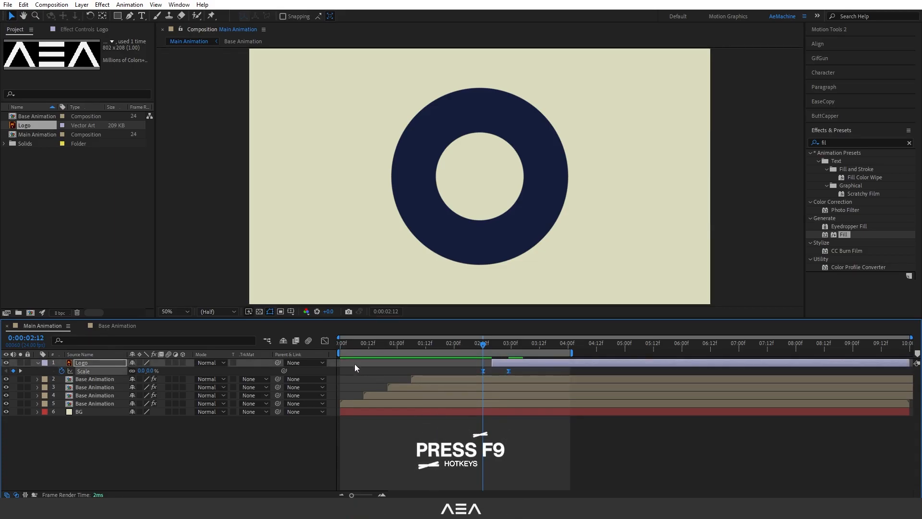
- Stretch the final Scale keyframe's incoming ease in the value graph almost back to the first keyframe, and preview the logo's entrance
left_click(325, 344)
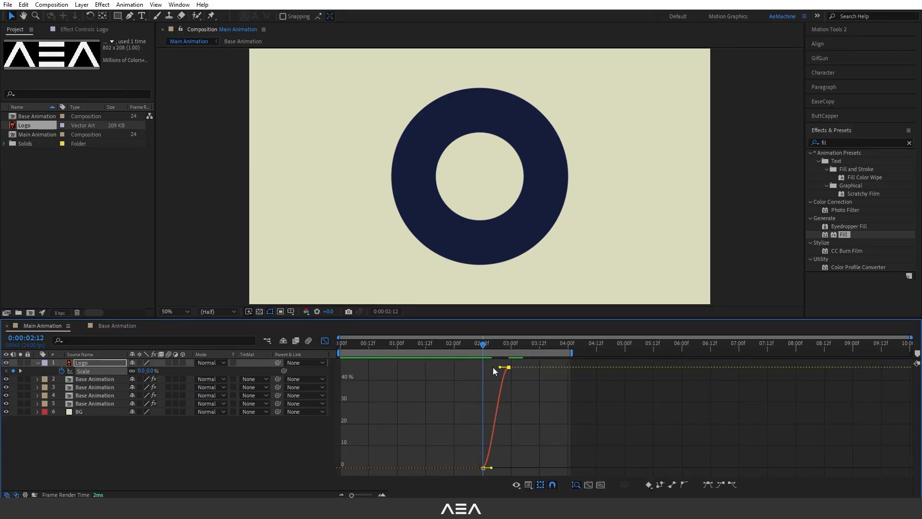
left_click_drag(499, 368, 486, 367)
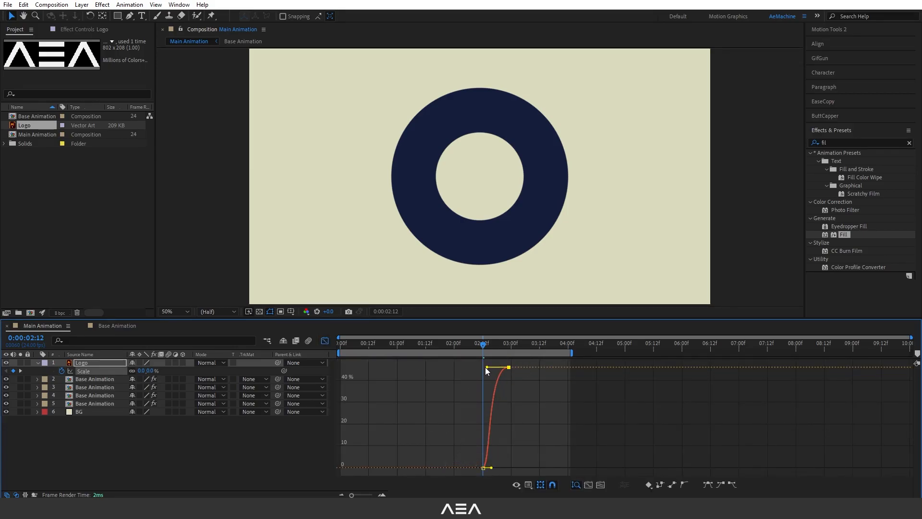
left_click(324, 343)
key("space")
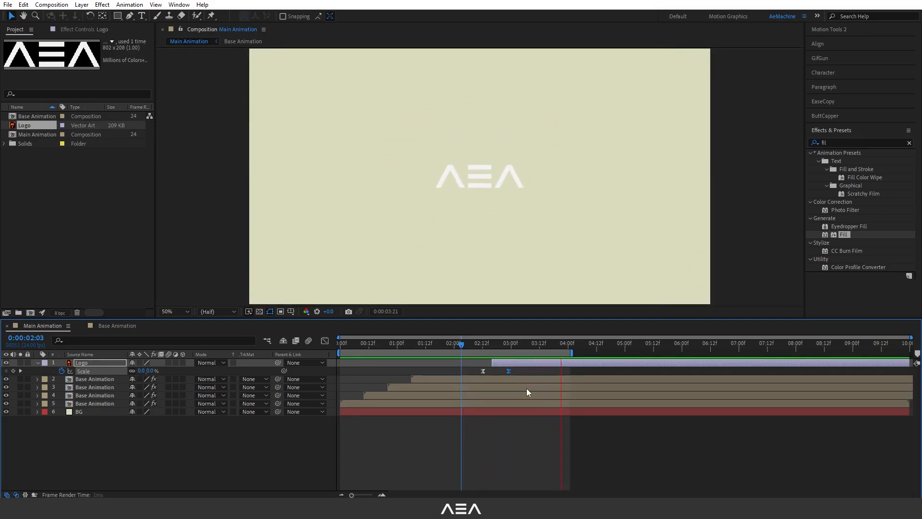
- Apply a Fill effect to the Logo layer, with its color sampled from the green ring
left_click_drag(487, 349, 515, 350)
left_click(524, 368)
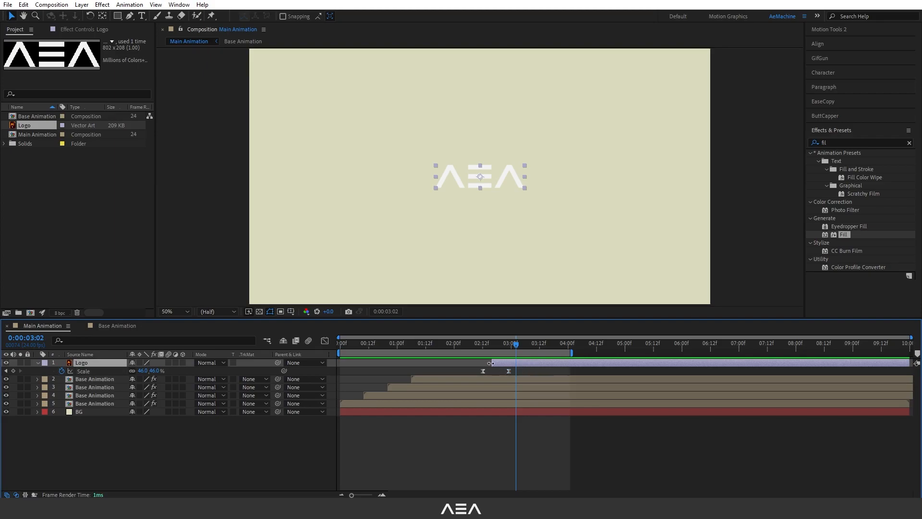
double_click(844, 234)
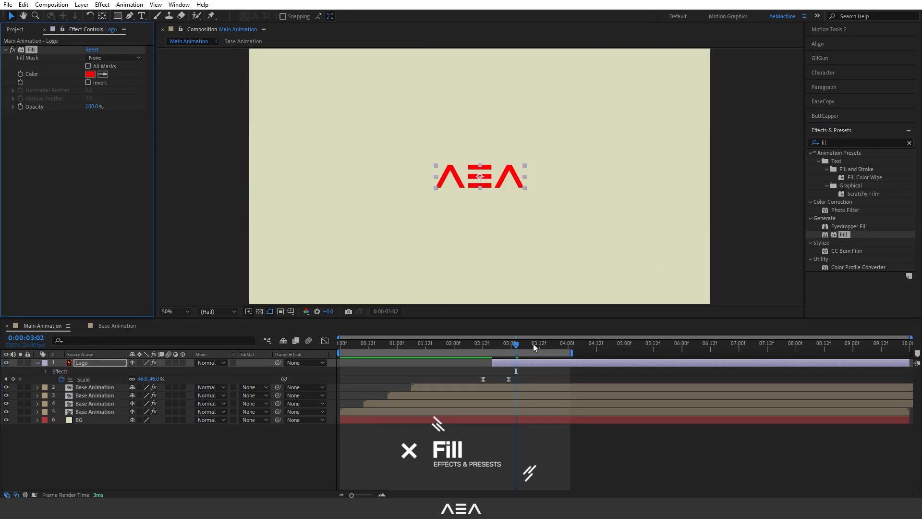
left_click_drag(514, 345, 437, 344)
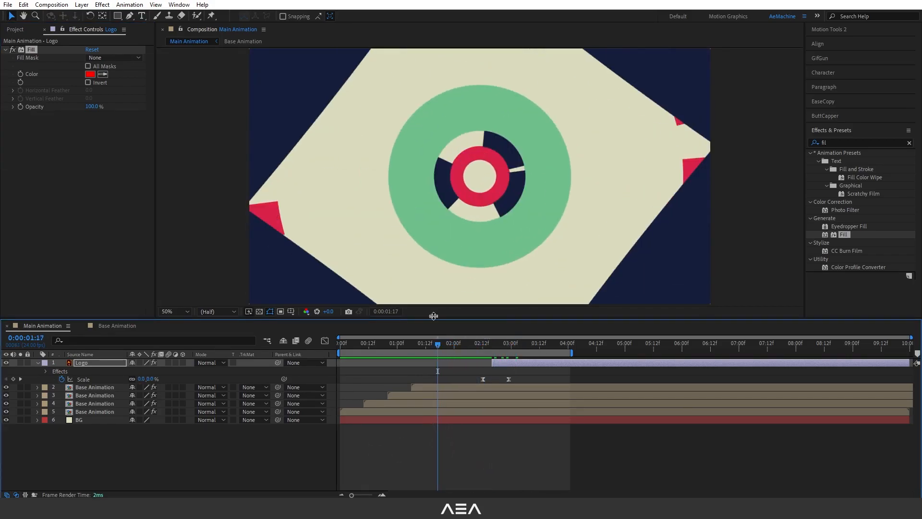
left_click(102, 74)
left_click(416, 144)
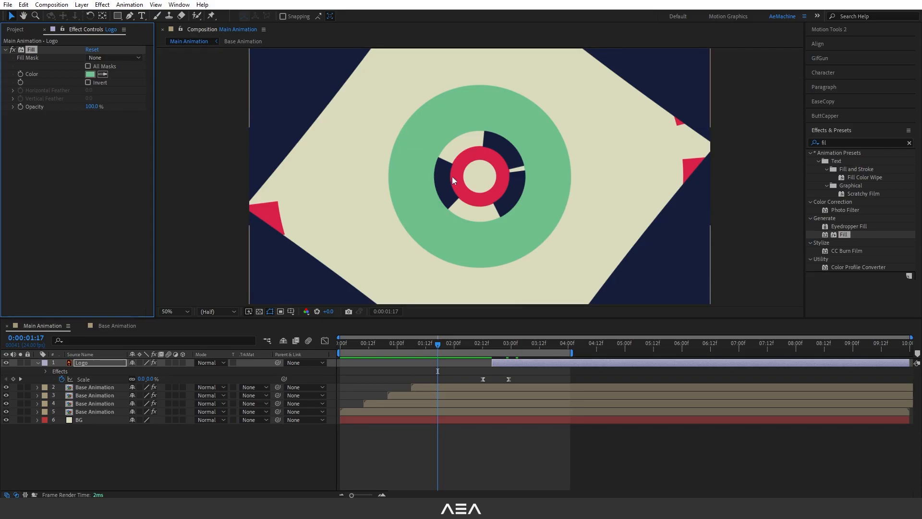
- Collapse the Logo layer's properties and preview Main Animation from the first frame
left_click_drag(449, 345, 345, 352)
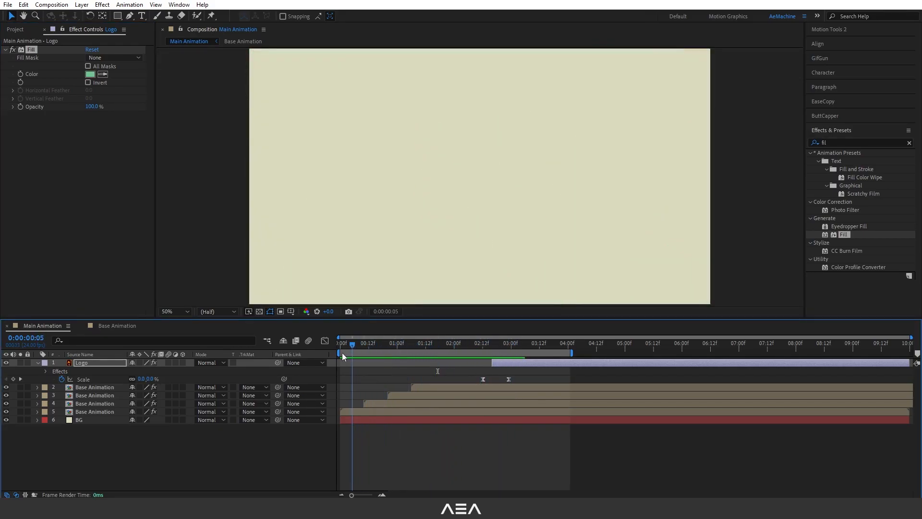
left_click(152, 442)
left_click(37, 363)
key("space")
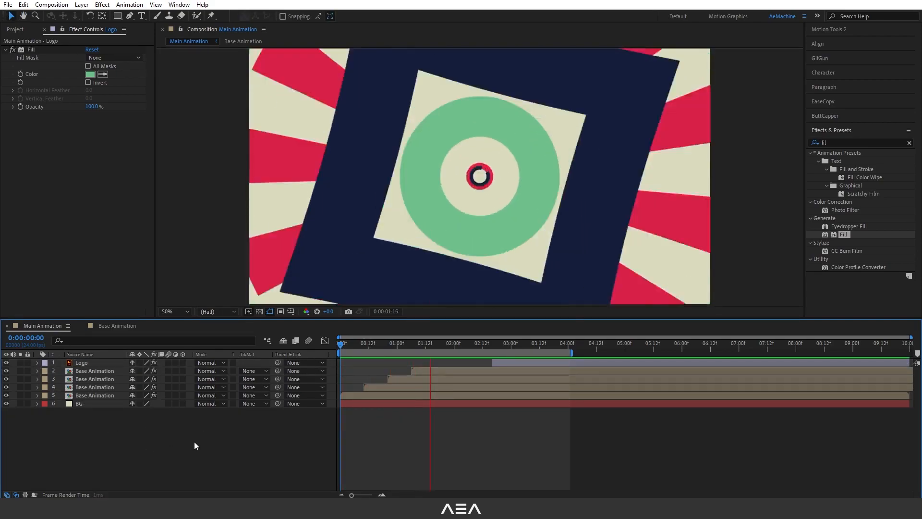
key("space")
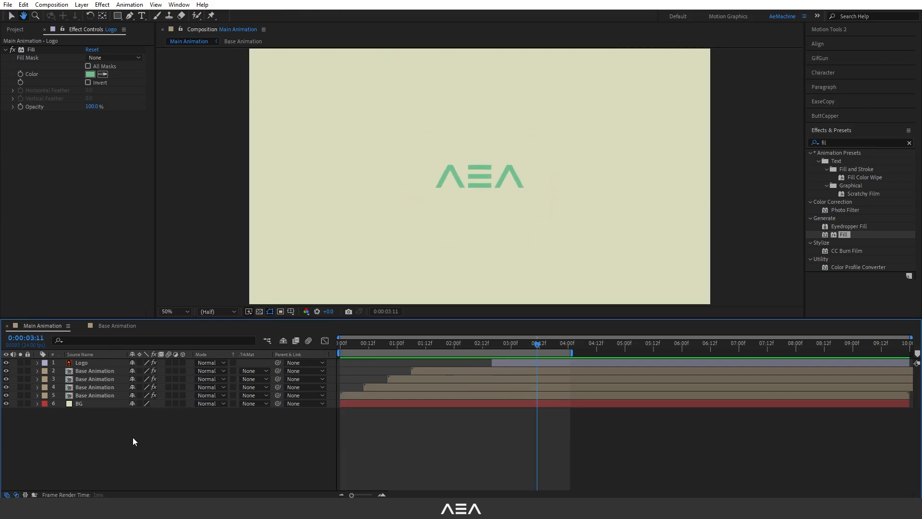
- Add an adjustment layer at the top of Main Animation and rename it FX
right_click(103, 431)
mouse_move(147, 318)
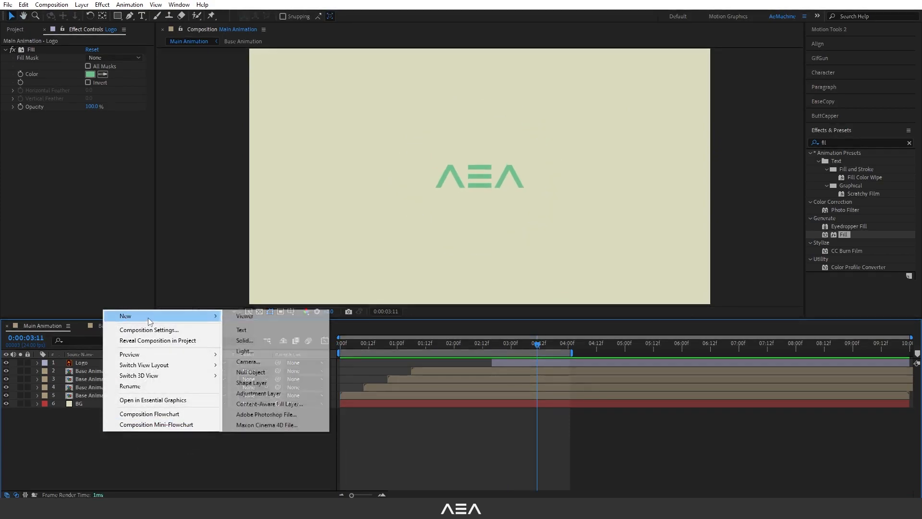
left_click(274, 393)
key("Return")
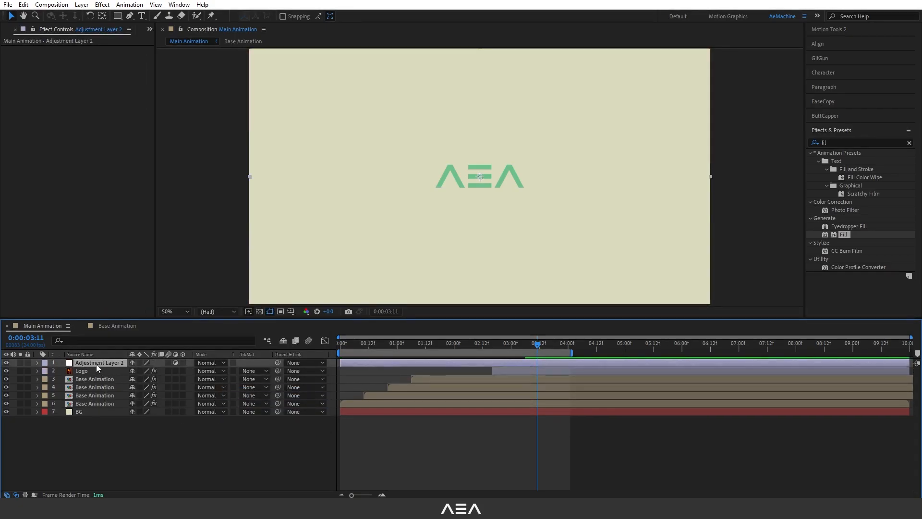
type("FX")
left_click(87, 435)
- Apply the Posterize Time effect to the FX layer with a Frame Rate of 12
left_click(96, 362)
key("ctrl+5")
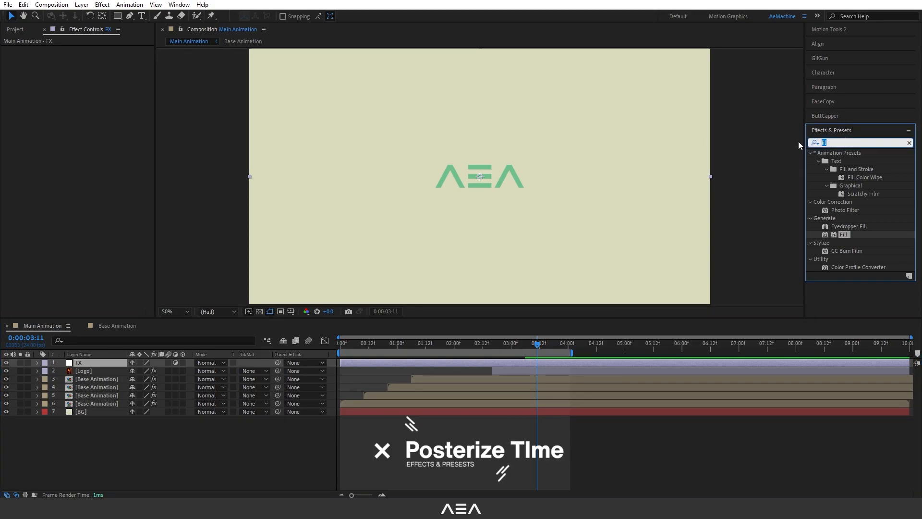
type("poster")
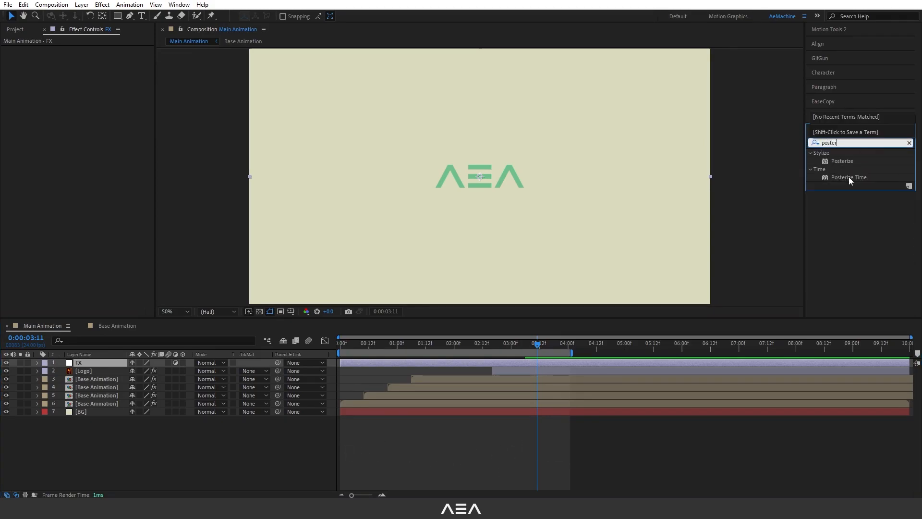
double_click(849, 177)
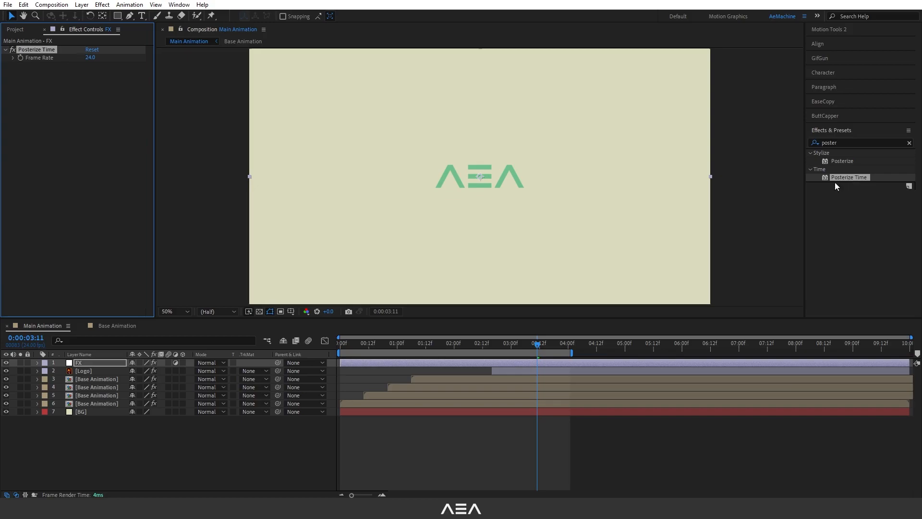
left_click(91, 58)
type("12")
key("Return")
- Play Main Animation from the first frame to check the posterized motion
left_click(348, 343)
key("space")
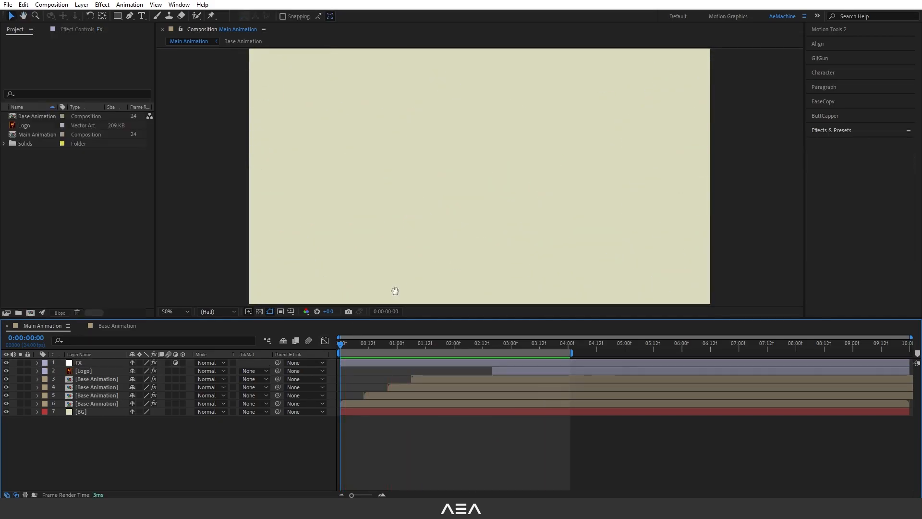
key("space")
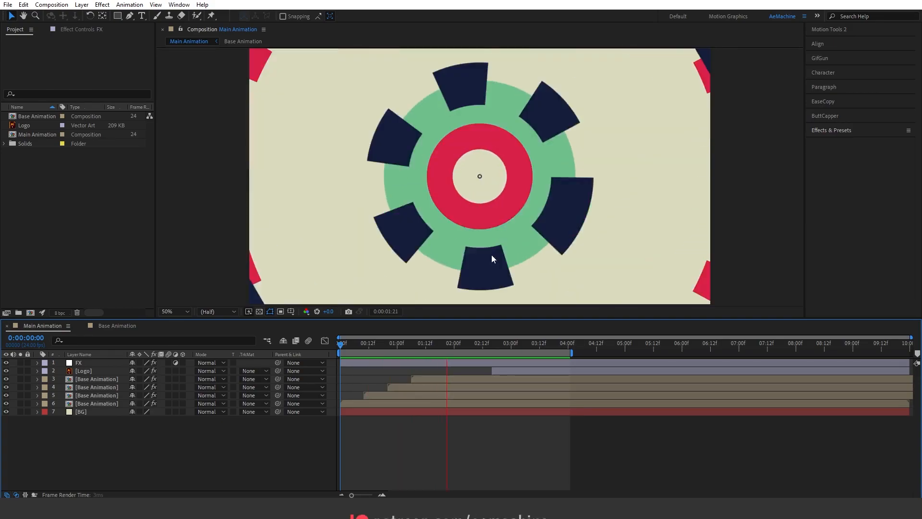